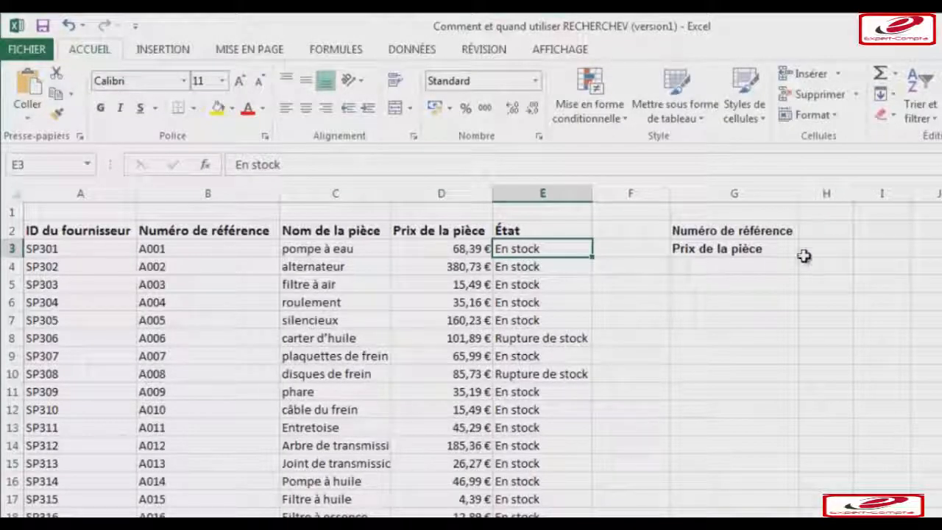
Start a RECHERCHEV formula in cell H3 with H2 as the lookup value.
{"action": "left_click", "coordinate": [817, 248]}
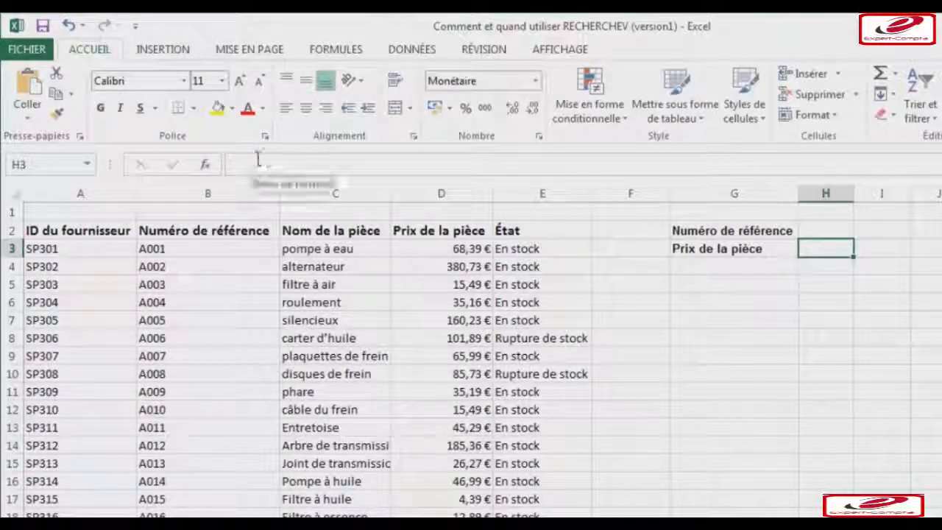
{"action": "left_click", "coordinate": [259, 162]}
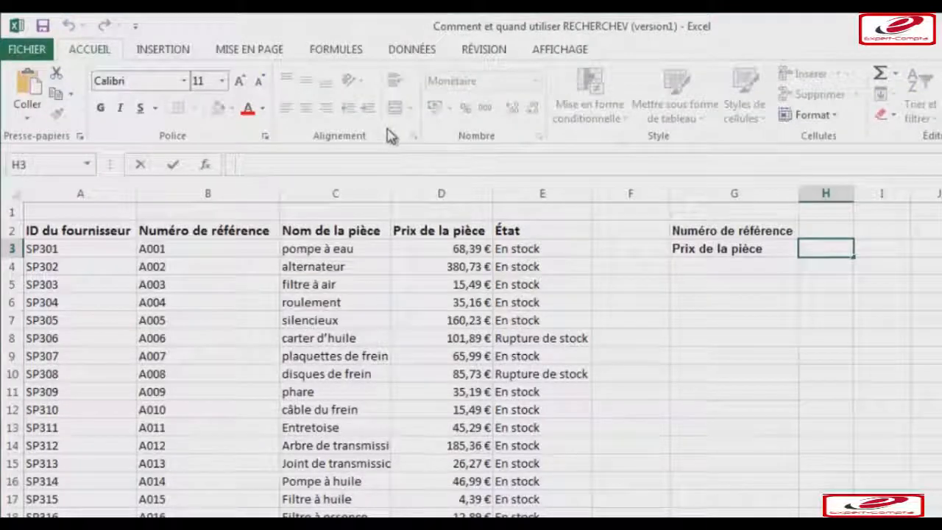
{"action": "type", "text": "=RECHERCHEV()"}
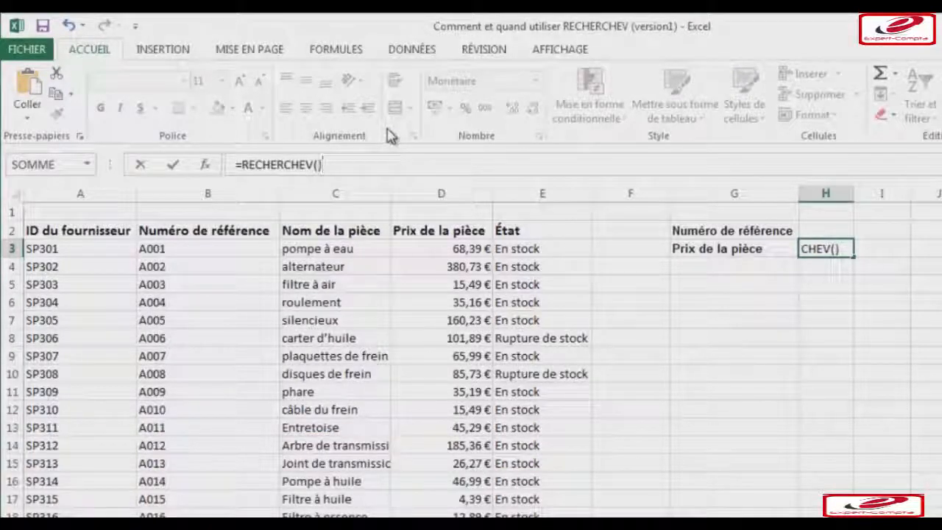
{"action": "key", "text": "Left"}
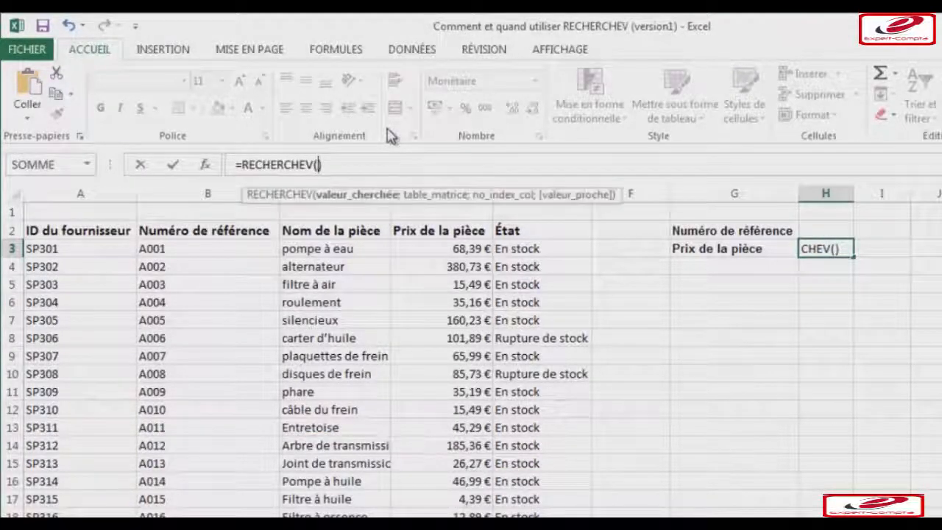
{"action": "type", "text": "H2"}
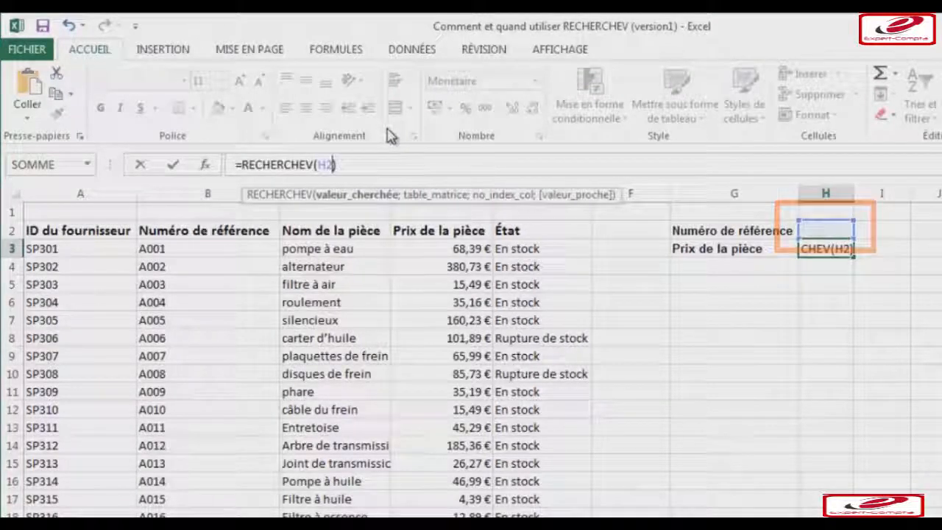
Check the extent of the parts table and add B3:E52 as the table range in the H3 formula.
{"action": "type", "text": ";"}
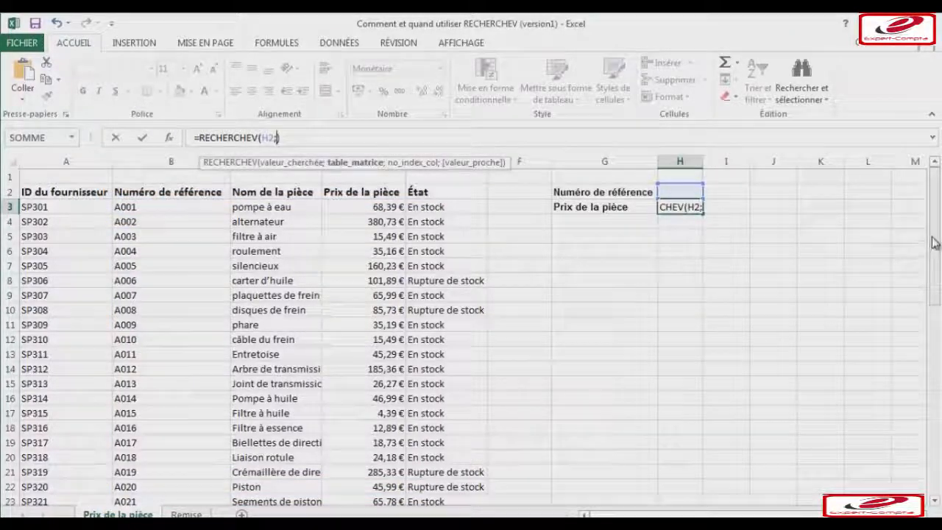
{"action": "left_click_drag", "start_coordinate": [934, 243], "coordinate": [931, 469]}
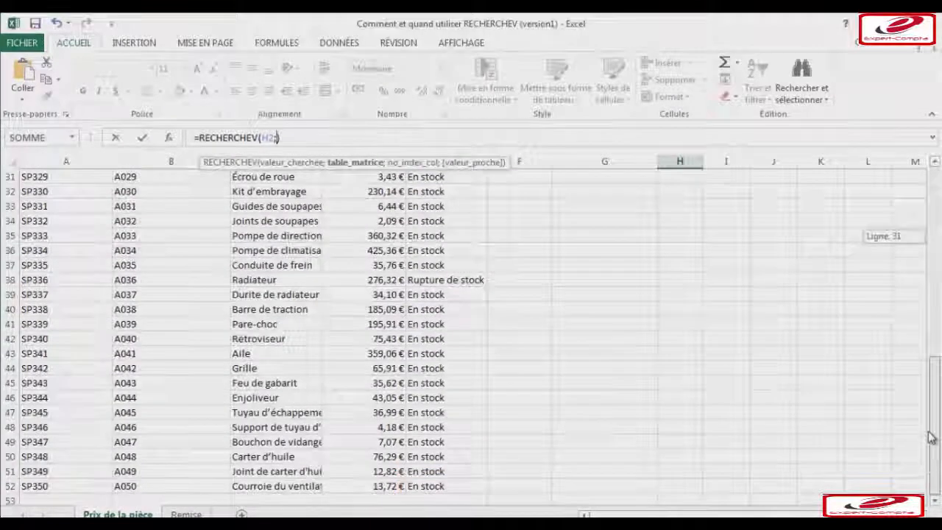
{"action": "left_click_drag", "start_coordinate": [931, 437], "coordinate": [920, 209]}
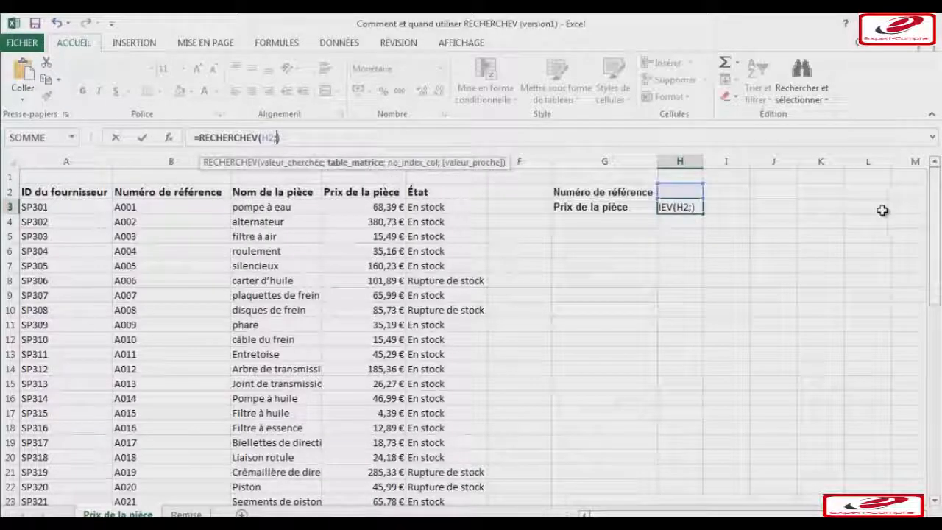
{"action": "type", "text": "B3"}
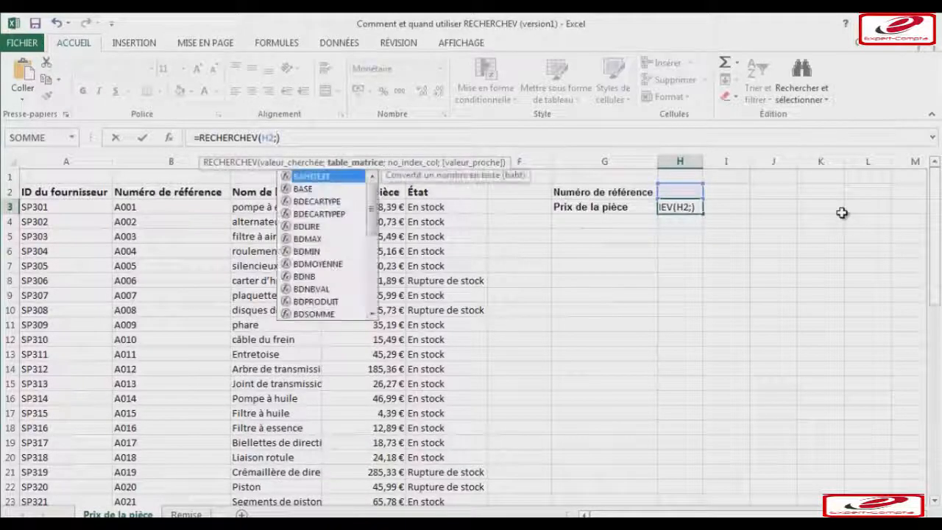
{"action": "type", "text": ":"}
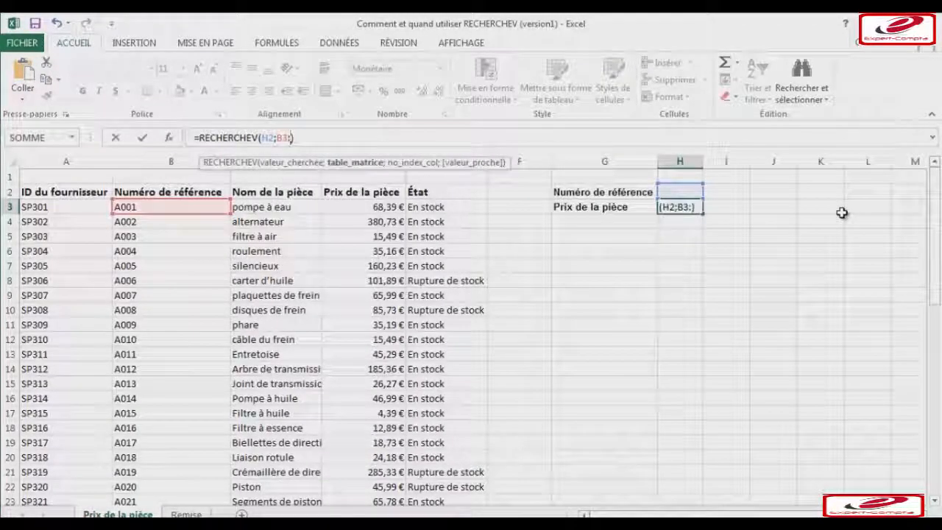
{"action": "type", "text": "E52"}
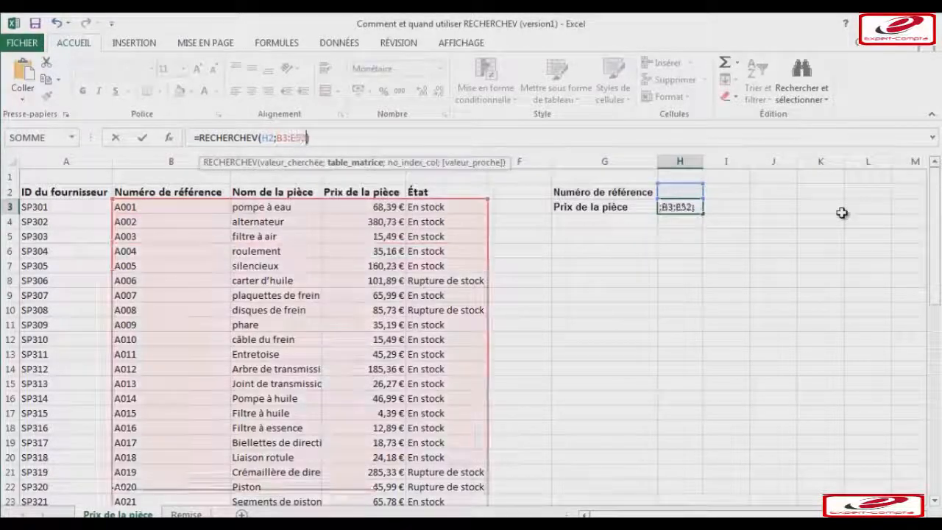
Complete the H3 formula with column index 3 and FAUX for an exact match.
{"action": "type", "text": ";"}
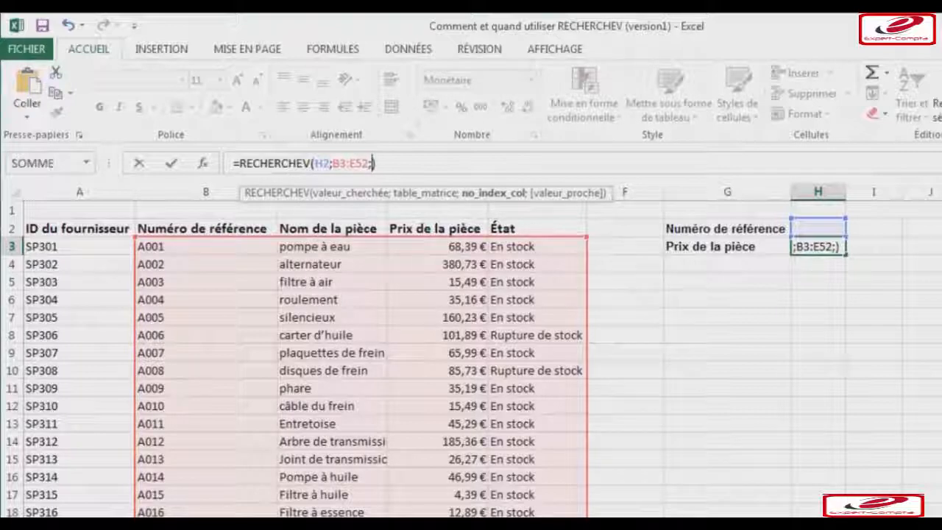
{"action": "type", "text": "3"}
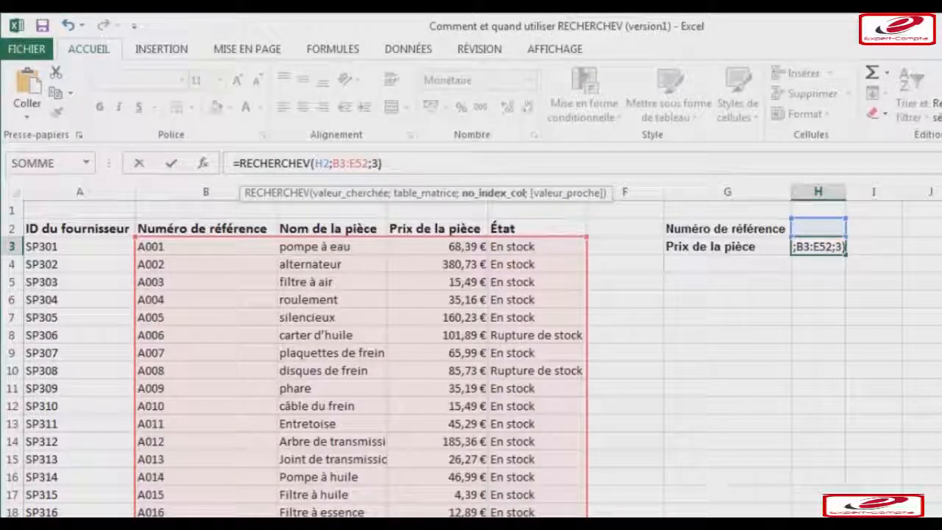
{"action": "key", "text": "Left"}
{"action": "type", "text": ";F"}
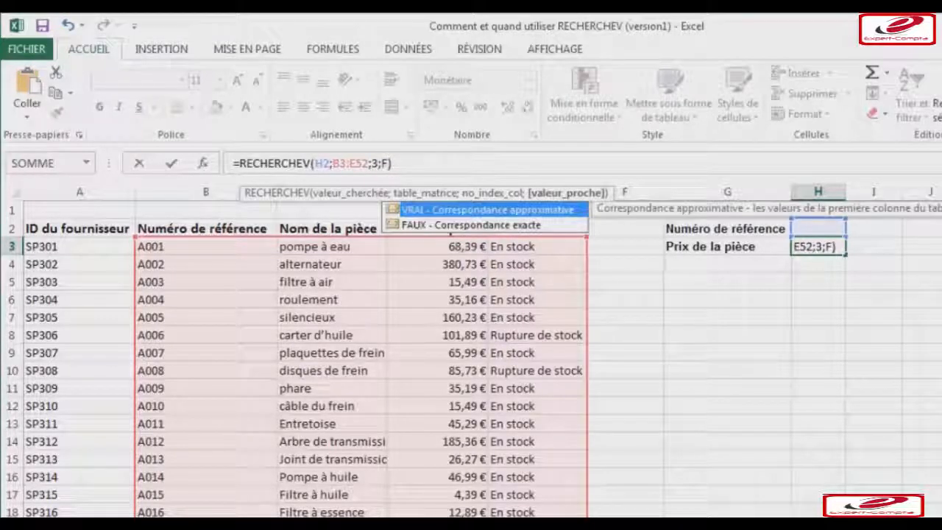
{"action": "type", "text": "AUX)"}
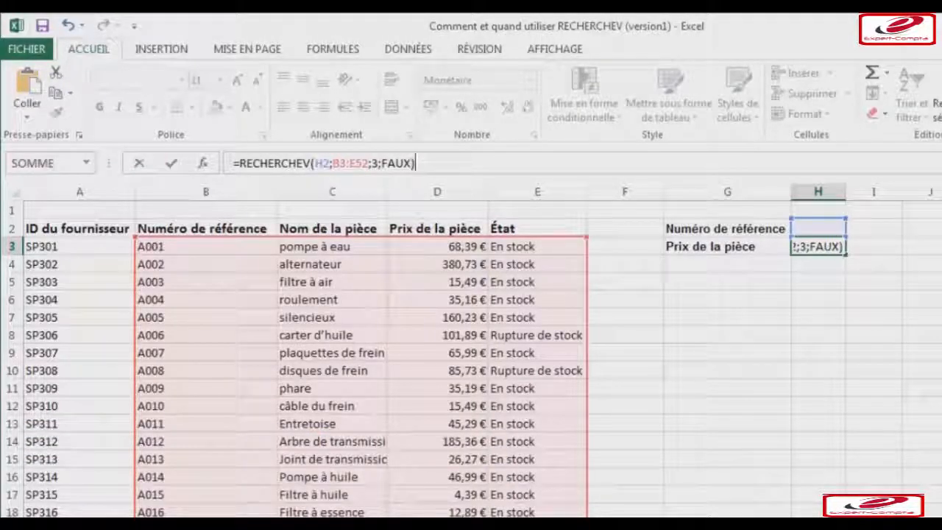
{"action": "key", "text": "Return"}
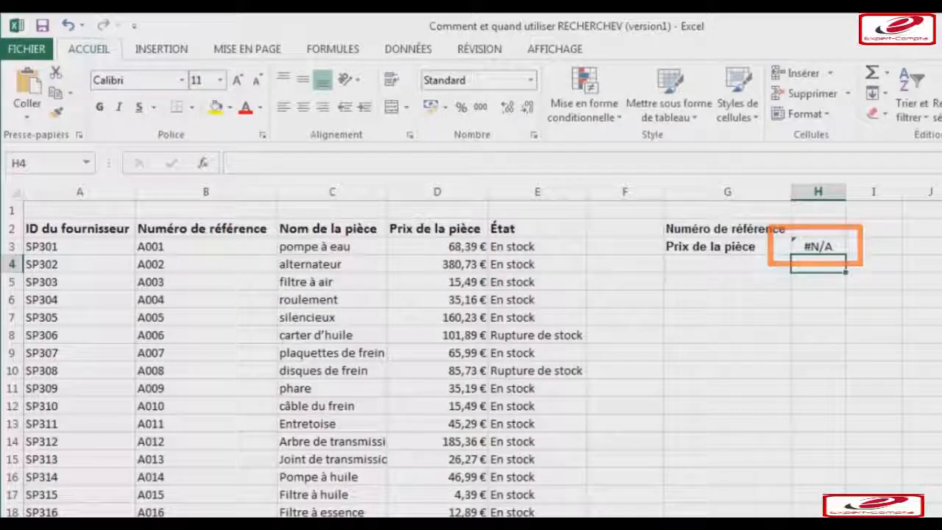
Enter reference number A029 in cell H2.
{"action": "left_click", "coordinate": [840, 228]}
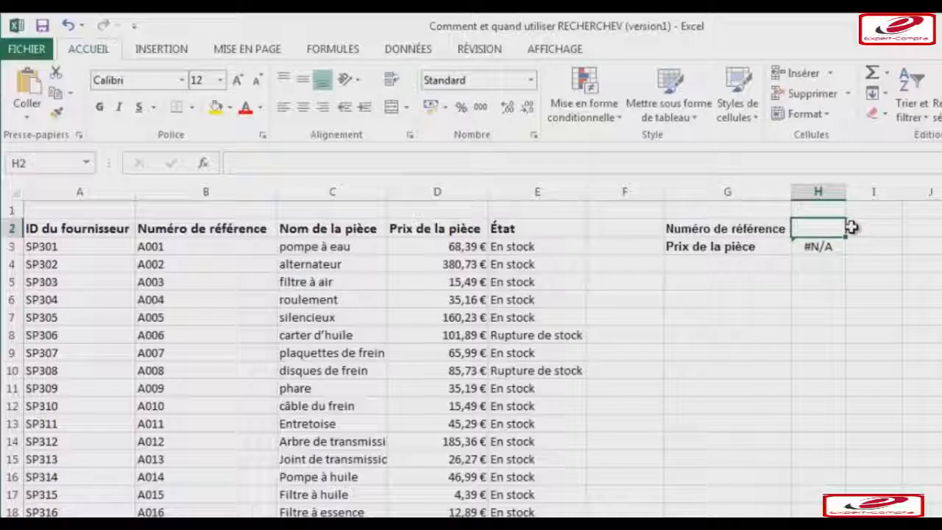
{"action": "type", "text": "A02"}
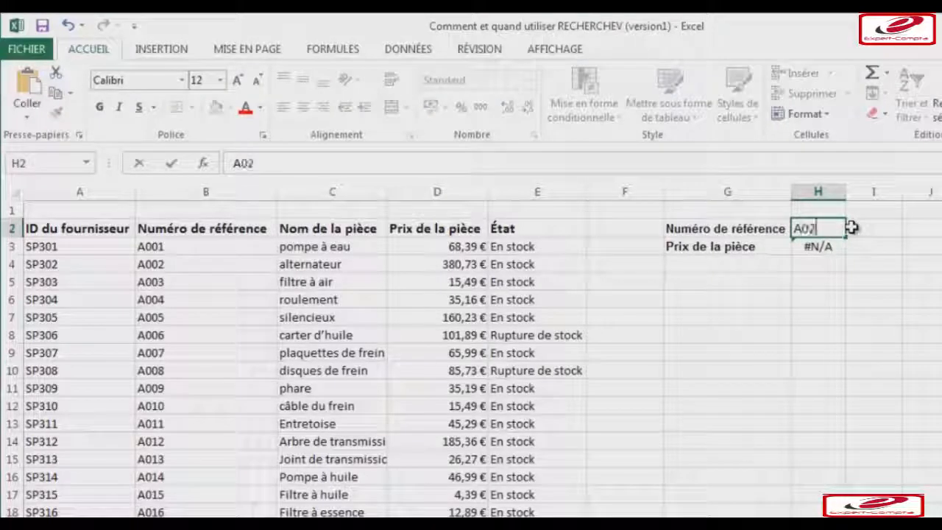
{"action": "type", "text": "9"}
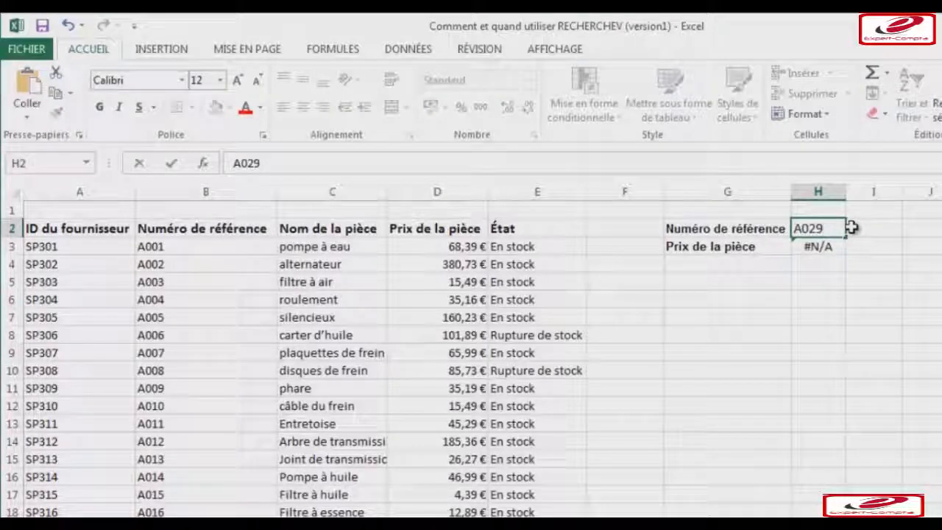
{"action": "key", "text": "Return"}
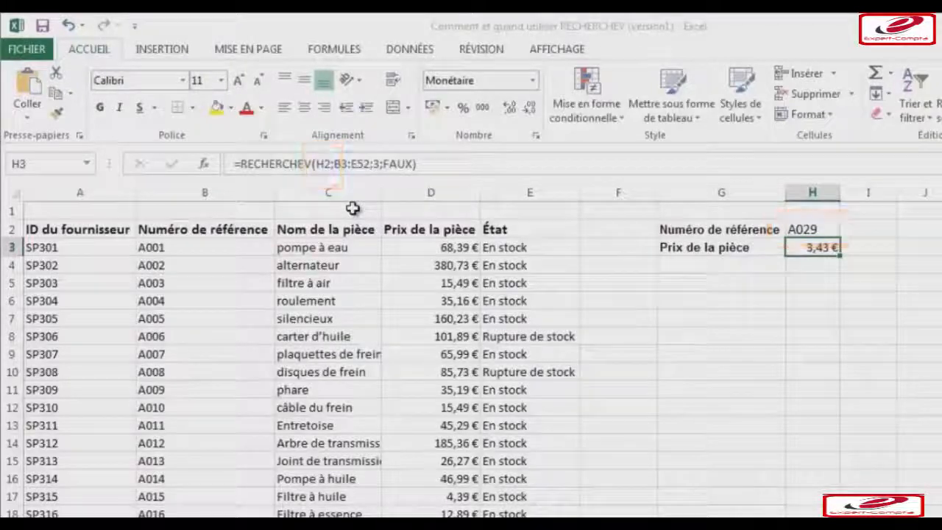
Replace the lookup value H2 with B20 in the part price formula in H3.
{"action": "left_click", "coordinate": [323, 165]}
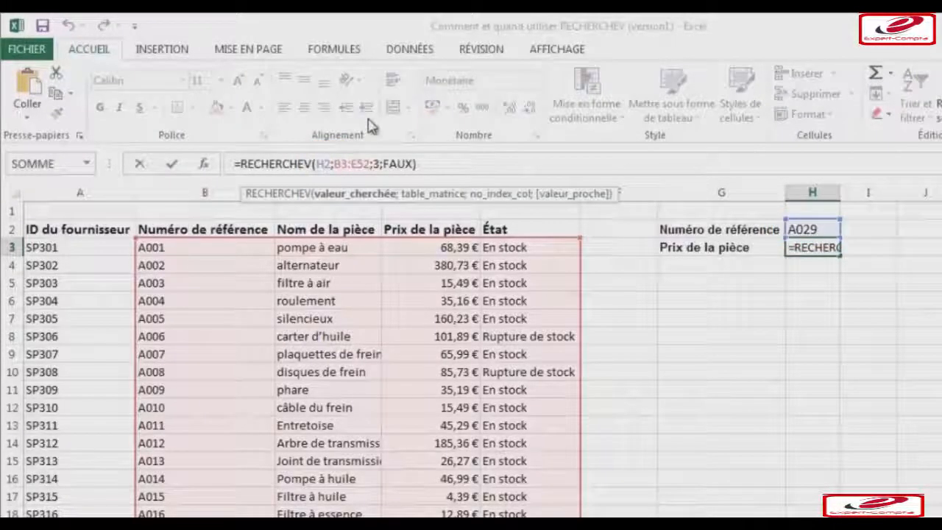
{"action": "key", "text": "Delete"}
{"action": "key", "text": "BackSpace"}
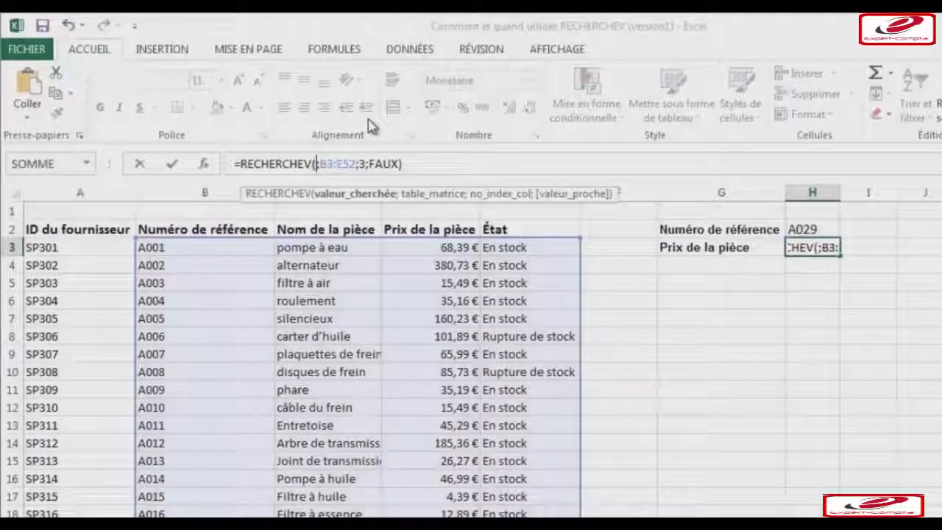
{"action": "type", "text": "B20"}
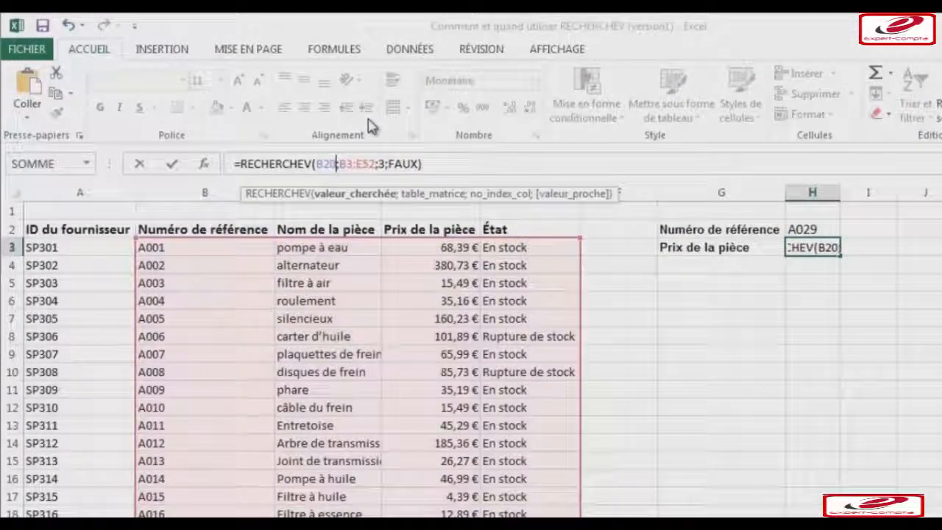
{"action": "key", "text": "Return"}
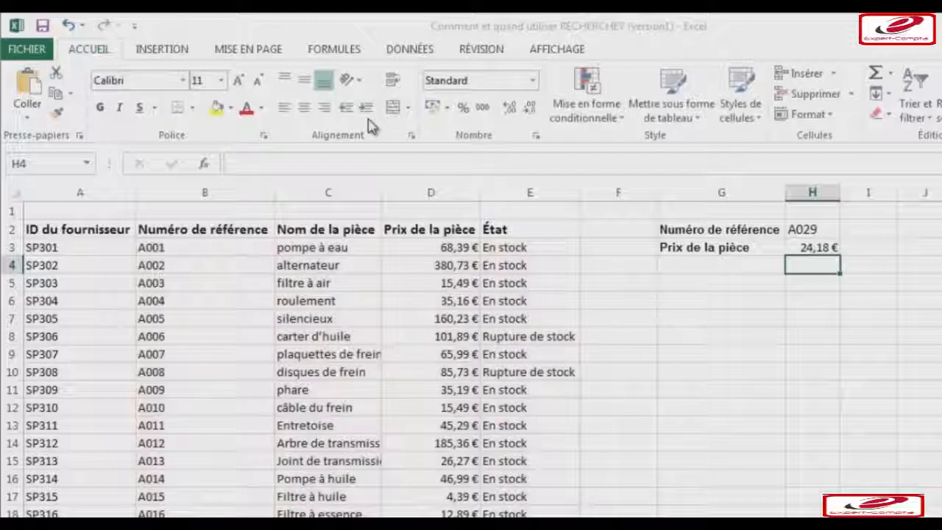
{"action": "left_click", "coordinate": [802, 247]}
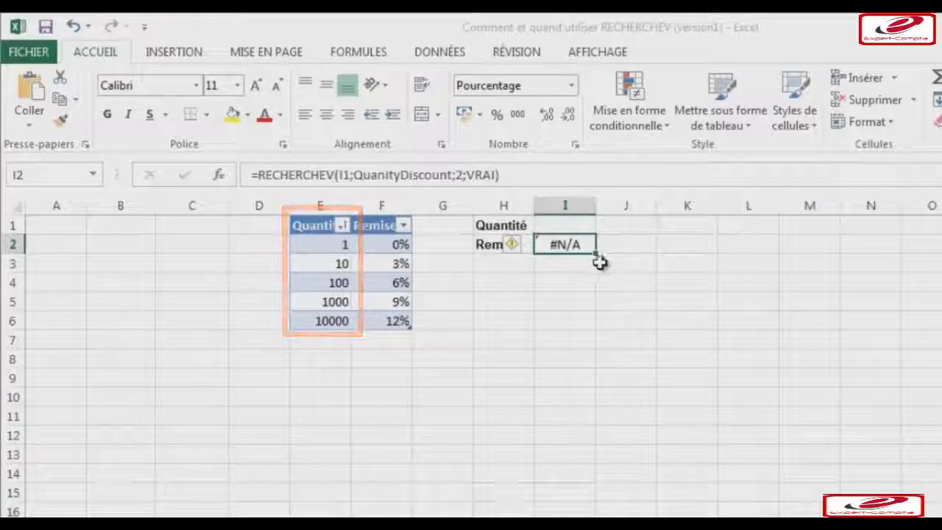
Enter a quantity of 1045 in cell I1 beside the discount table.
{"action": "left_click", "coordinate": [566, 223]}
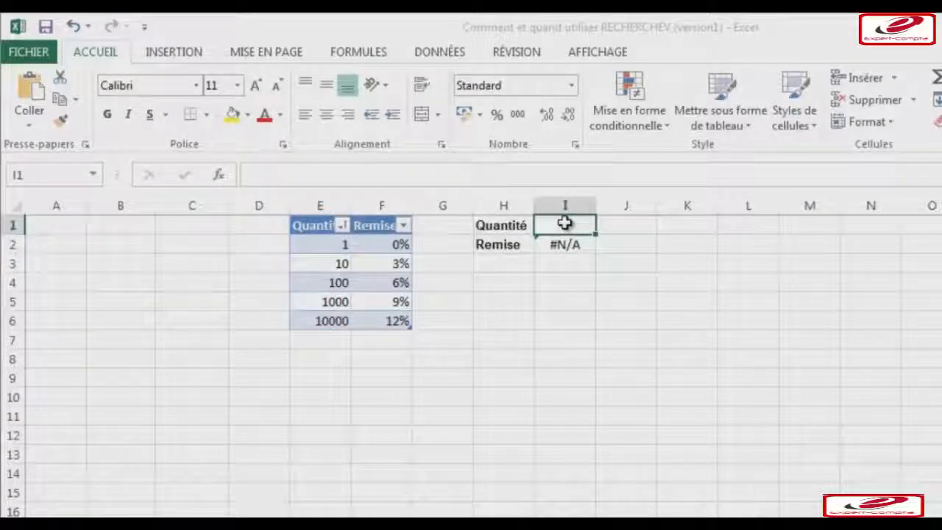
{"action": "type", "text": "104"}
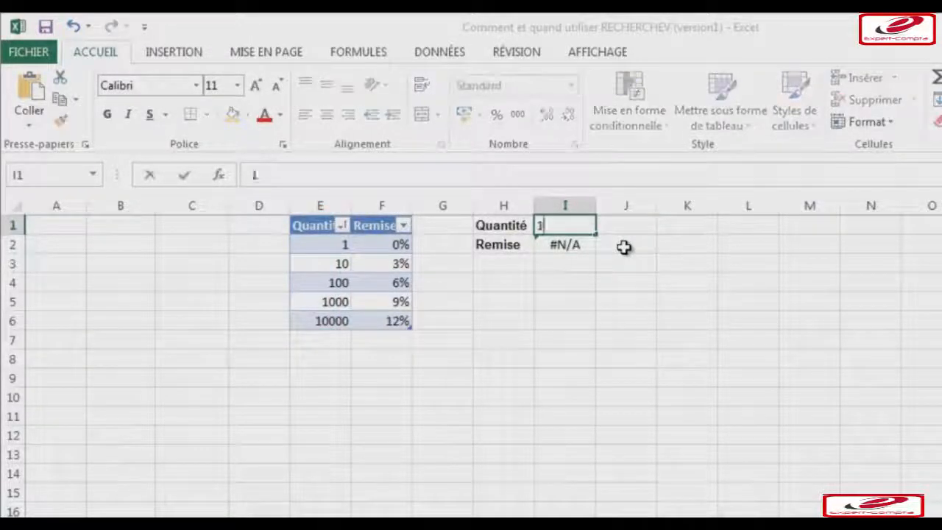
{"action": "type", "text": "5"}
{"action": "key", "text": "Return"}
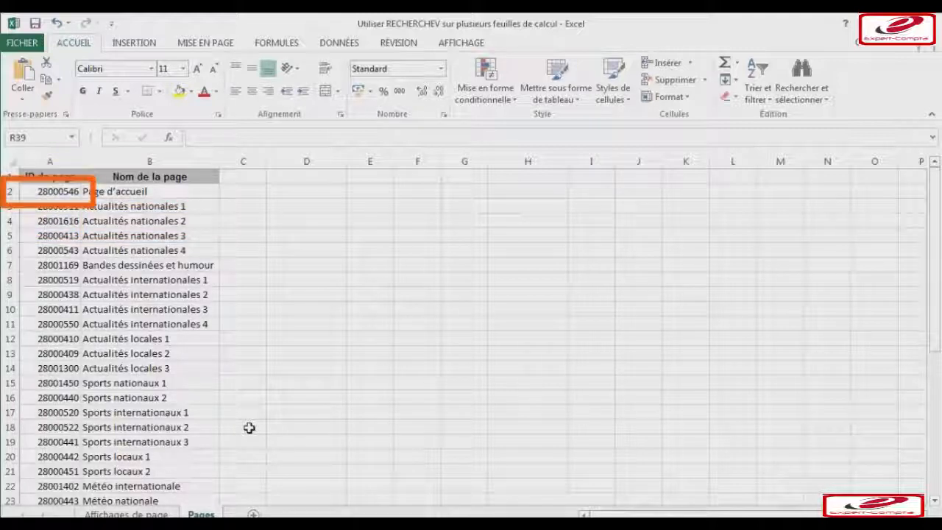
On the Affichages de page sheet, start a RECHERCHEV formula in F3 with F2 as the lookup value.
{"action": "scroll", "coordinate": [249, 428], "scroll_direction": "down", "scroll_amount": 8}
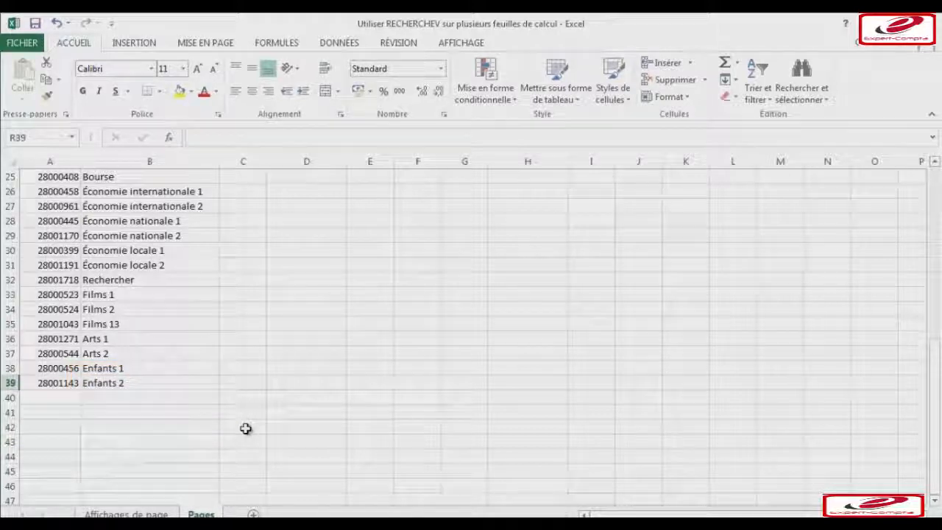
{"action": "left_click", "coordinate": [127, 514]}
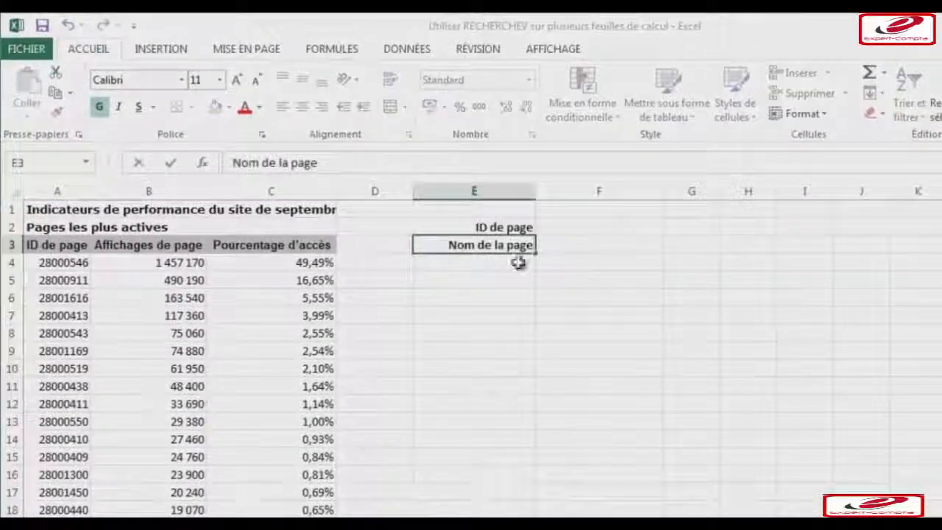
{"action": "left_click", "coordinate": [568, 245]}
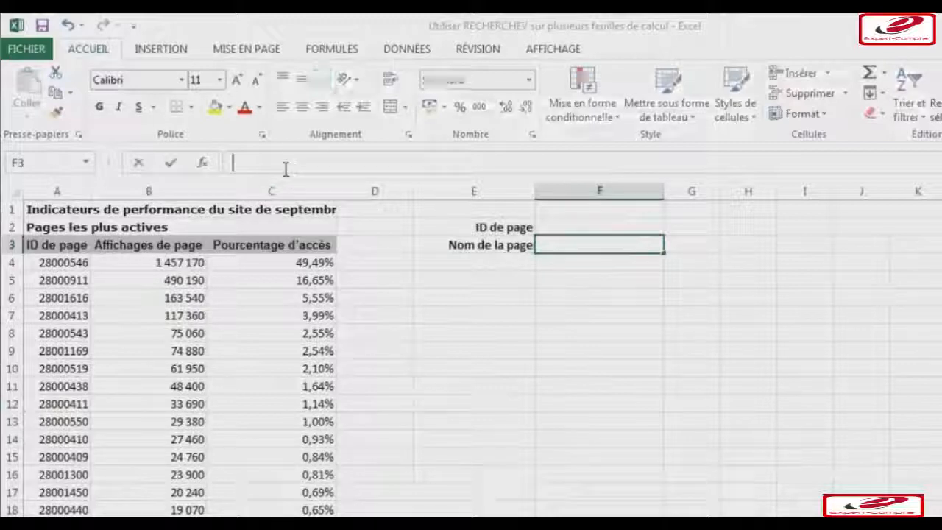
{"action": "type", "text": "=RECH"}
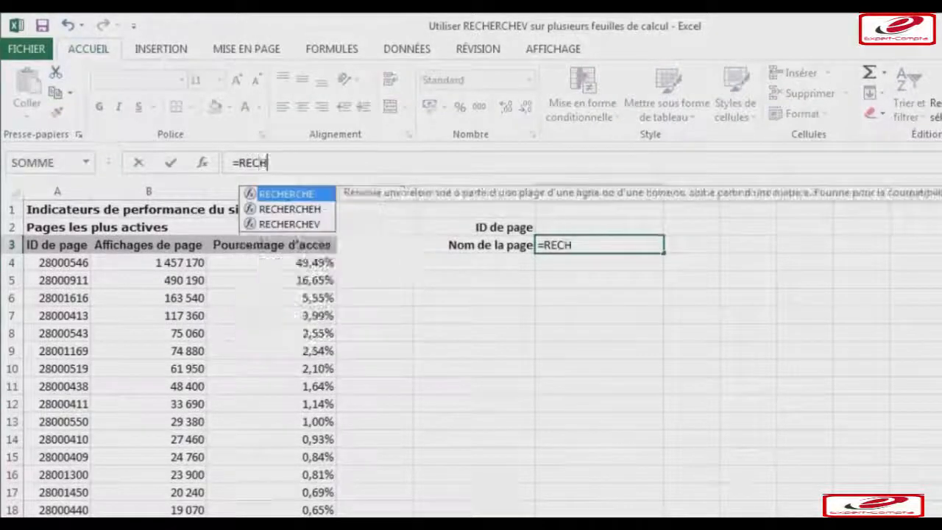
{"action": "type", "text": "ERCHEV"}
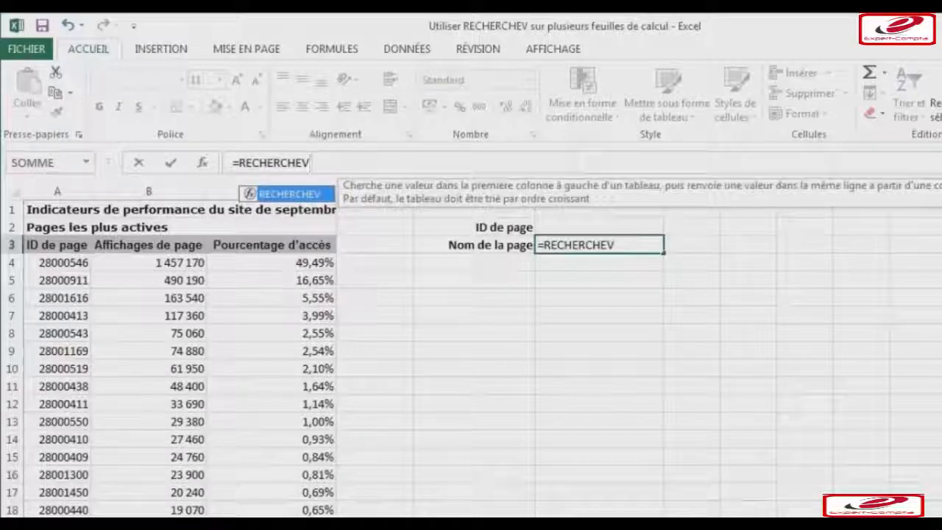
{"action": "type", "text": "(F"}
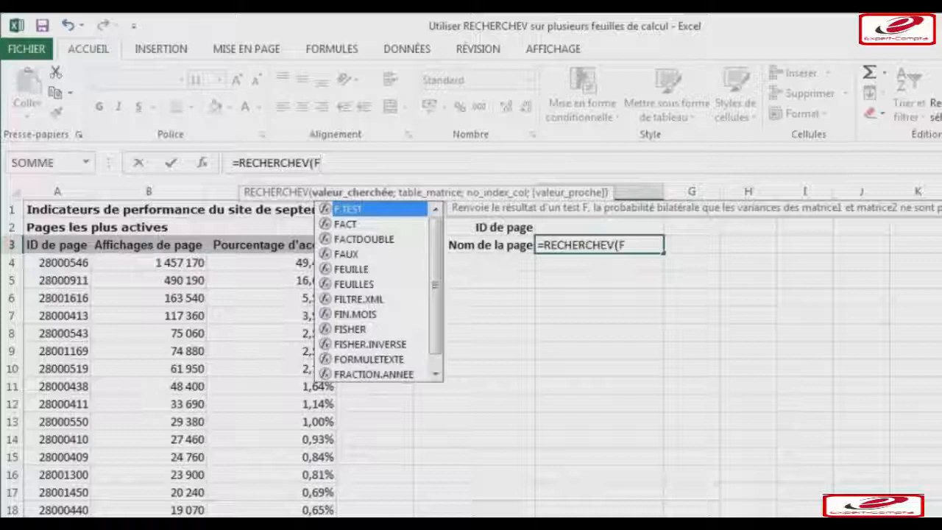
{"action": "type", "text": "2;"}
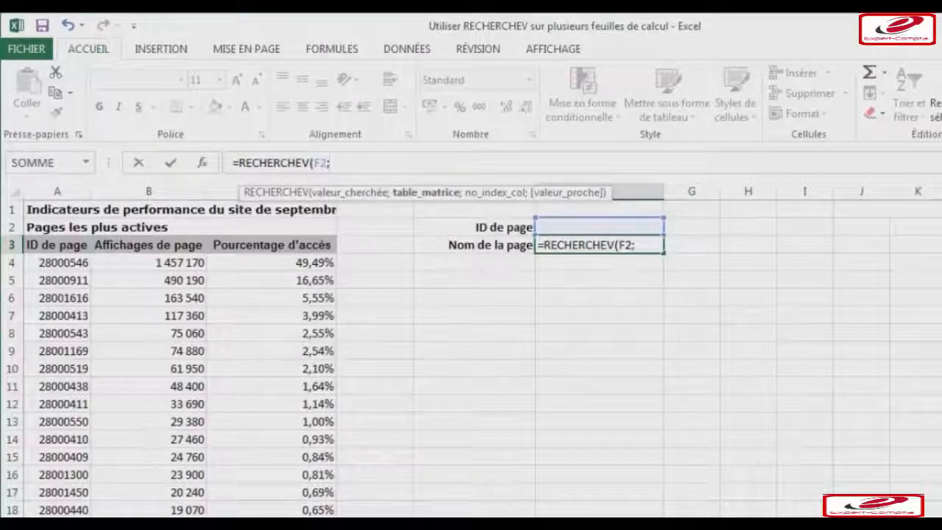
Add the range Pages!A2:B39 as the table argument of the F3 formula.
{"action": "type", "text": "Pages!"}
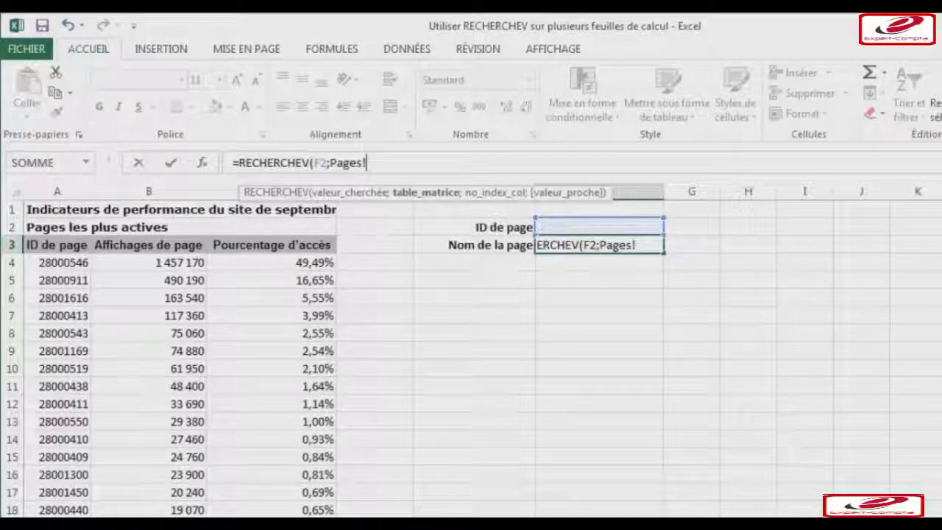
{"action": "type", "text": "A2:"}
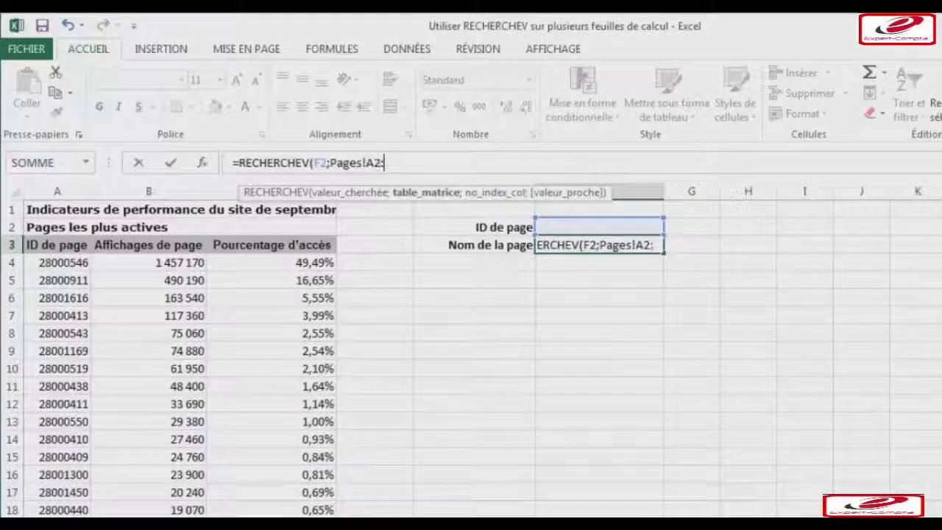
{"action": "type", "text": "B3"}
{"action": "type", "text": "9"}
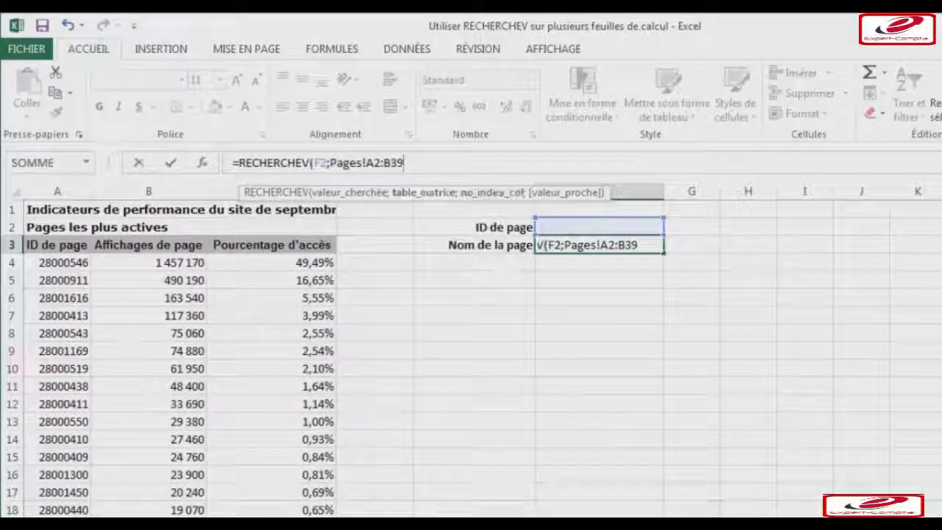
Complete the F3 formula with column index 2 and FAUX for an exact match.
{"action": "type", "text": ";2"}
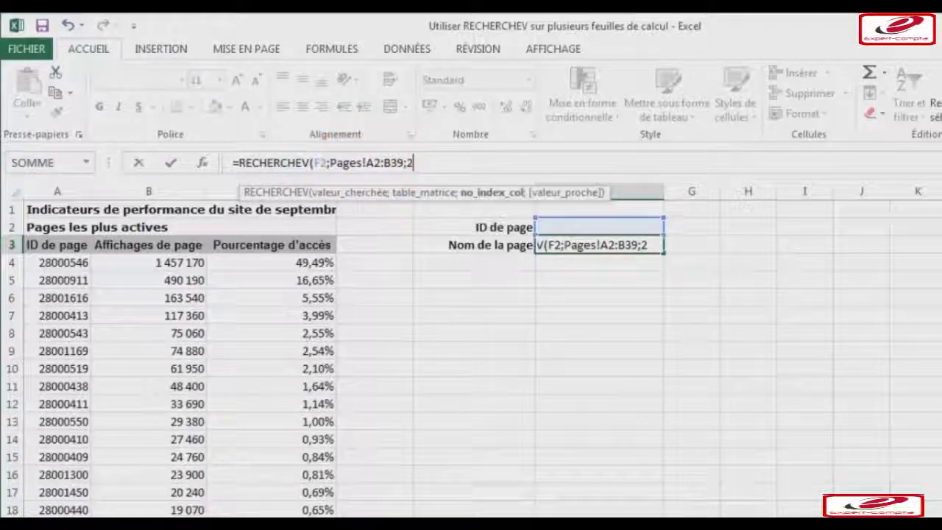
{"action": "type", "text": ";"}
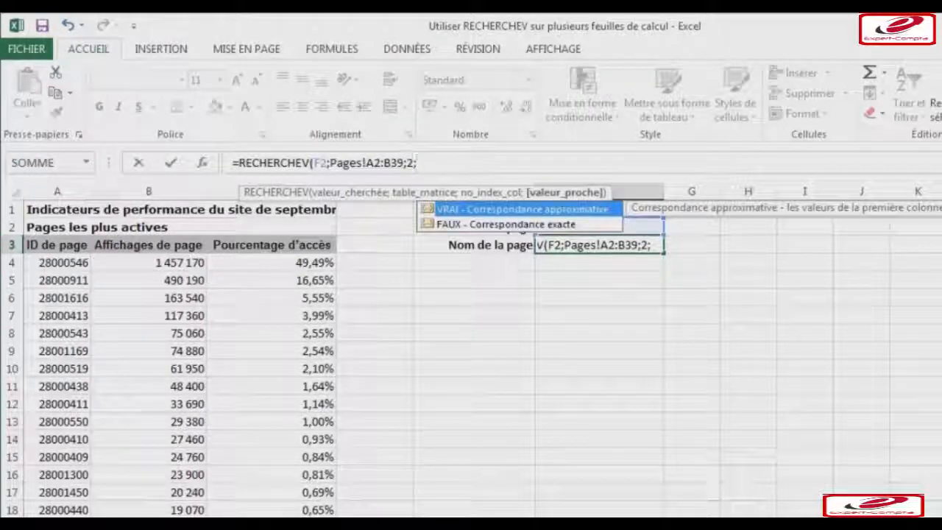
{"action": "type", "text": "FAUX"}
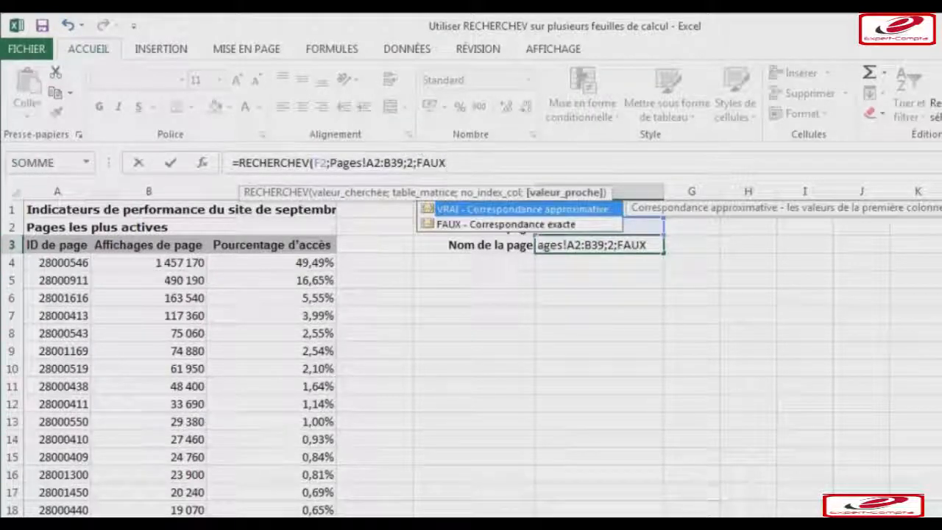
{"action": "type", "text": ")"}
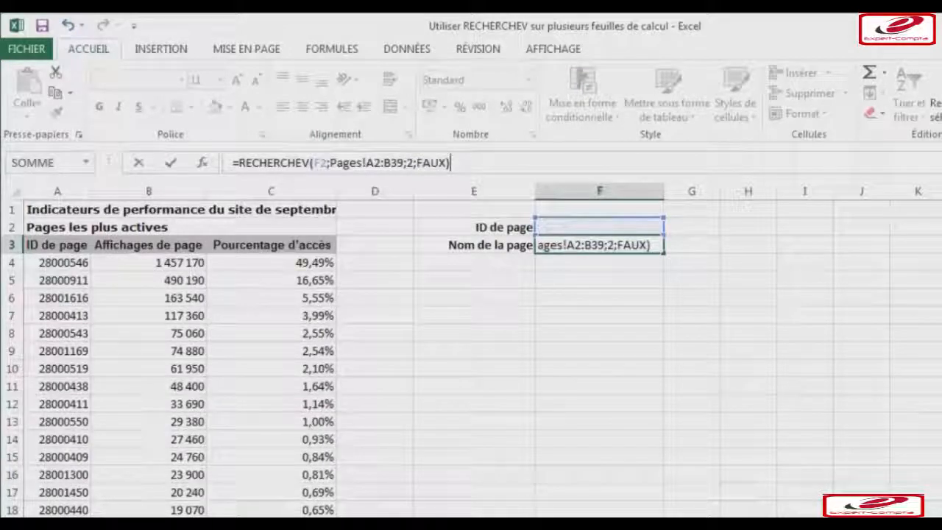
{"action": "key", "text": "Return"}
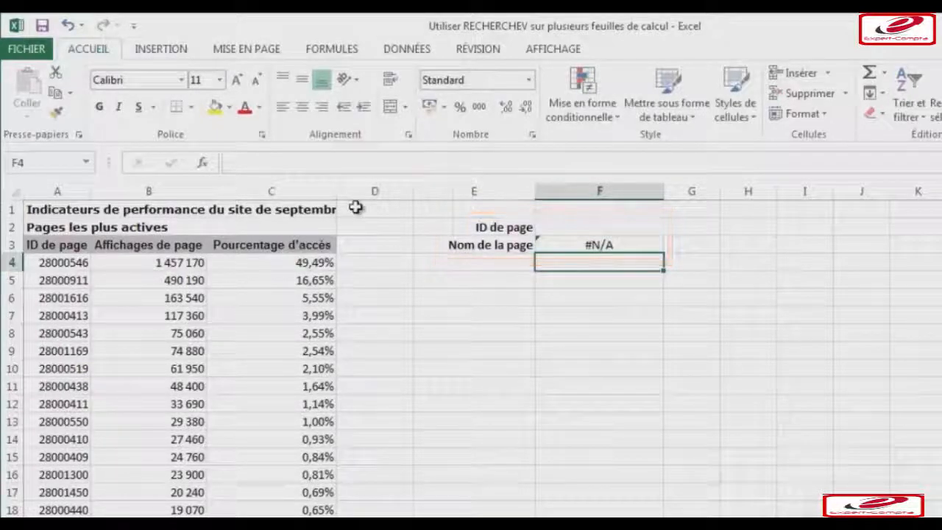
Copy page ID 28000543 from A8 and paste it as a value into F2.
{"action": "left_click", "coordinate": [83, 328]}
{"action": "right_click", "coordinate": [83, 329]}
{"action": "left_click", "coordinate": [112, 361]}
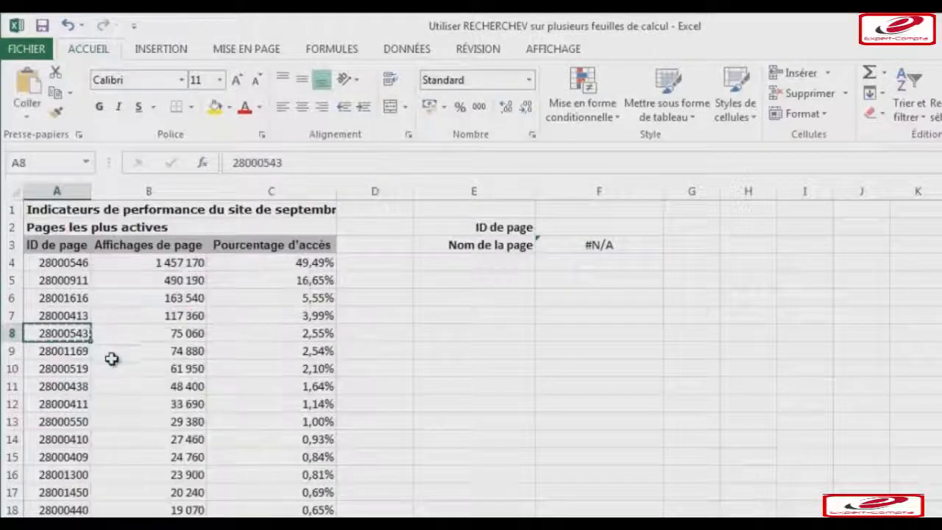
{"action": "left_click", "coordinate": [577, 228]}
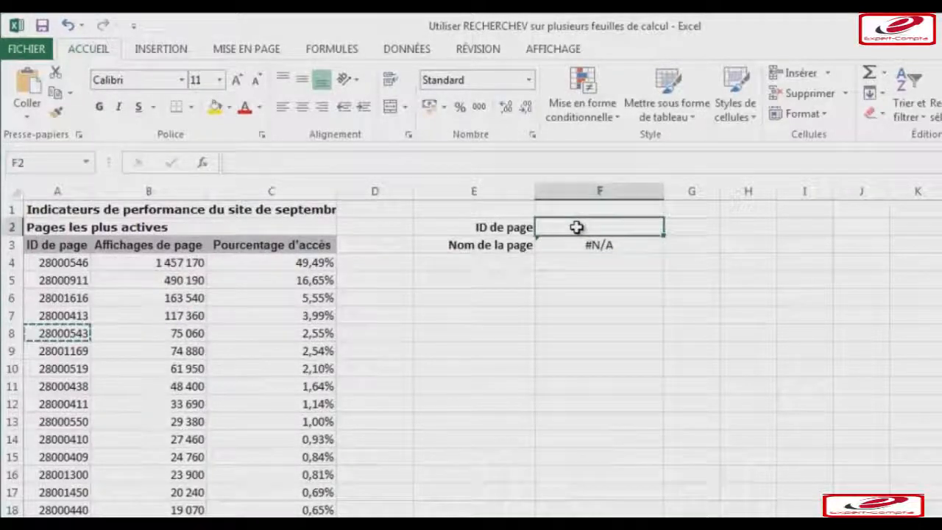
{"action": "right_click", "coordinate": [578, 232]}
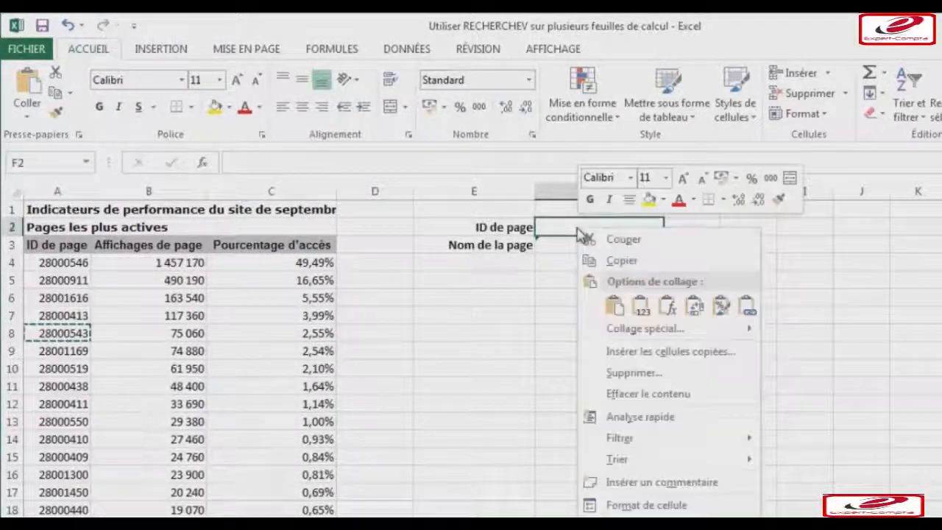
{"action": "left_click", "coordinate": [637, 304]}
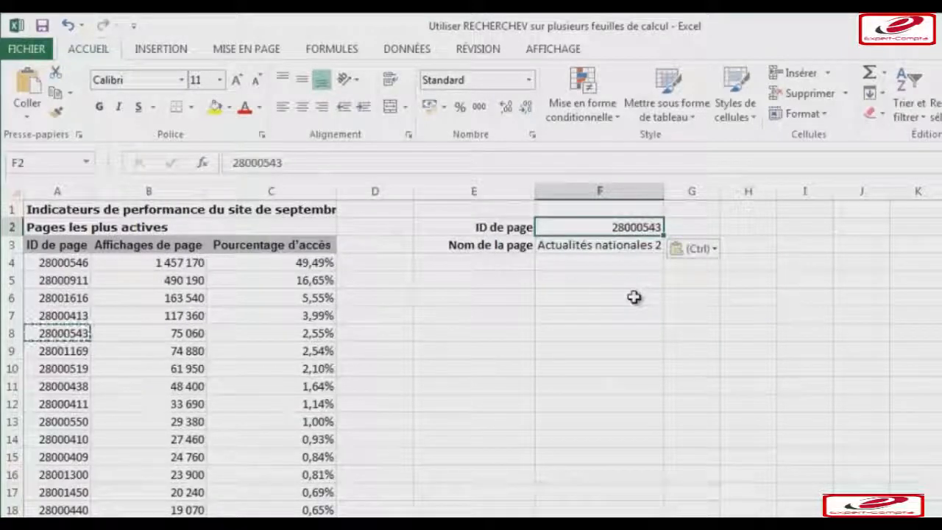
{"action": "key", "text": "Escape"}
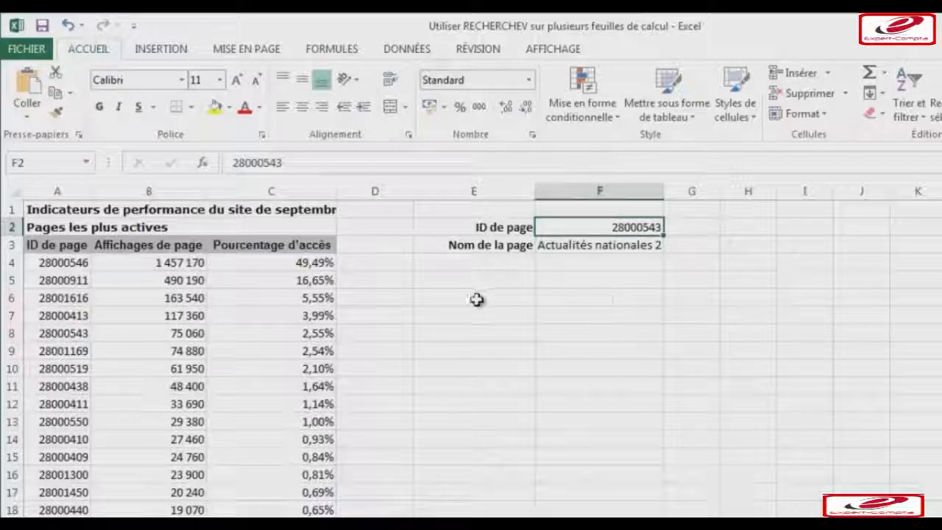
Replace the page ID in F2 with the value 28001616 copied from A6.
{"action": "left_click", "coordinate": [78, 297]}
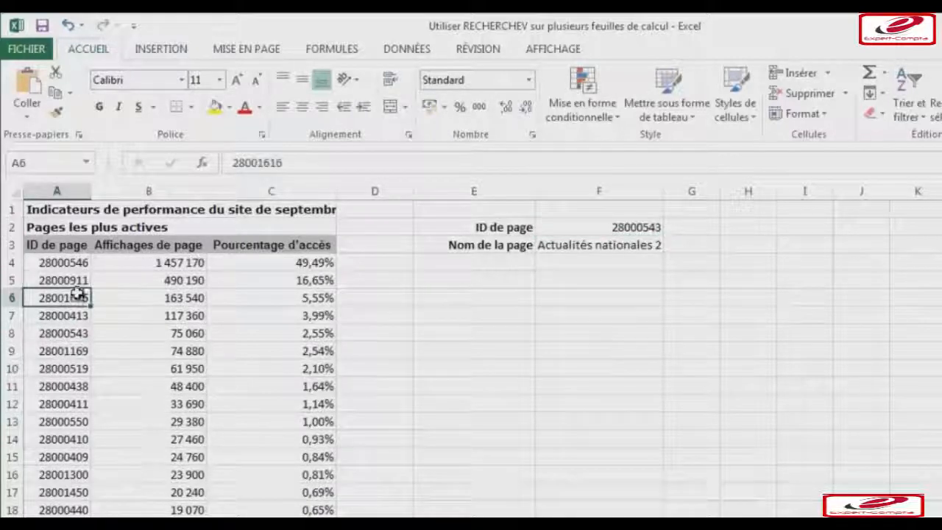
{"action": "right_click", "coordinate": [78, 293]}
{"action": "left_click", "coordinate": [120, 327]}
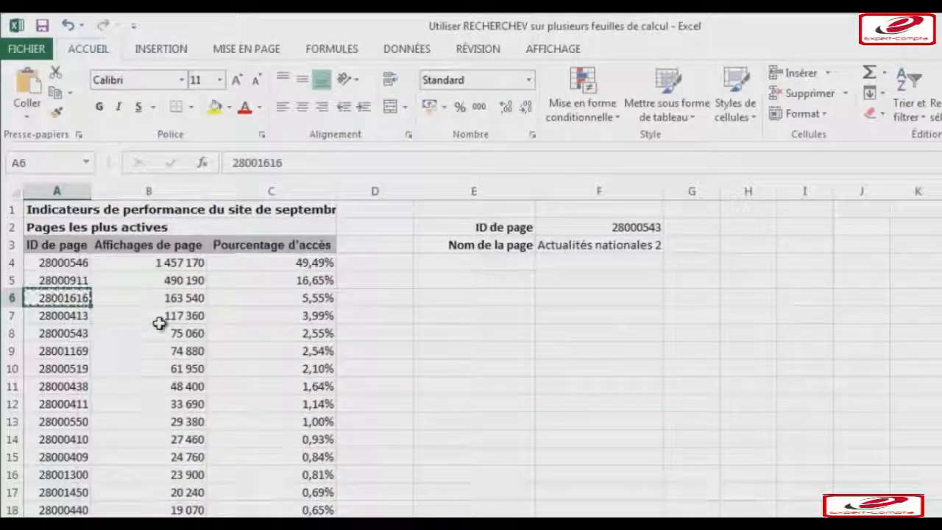
{"action": "left_click", "coordinate": [608, 228]}
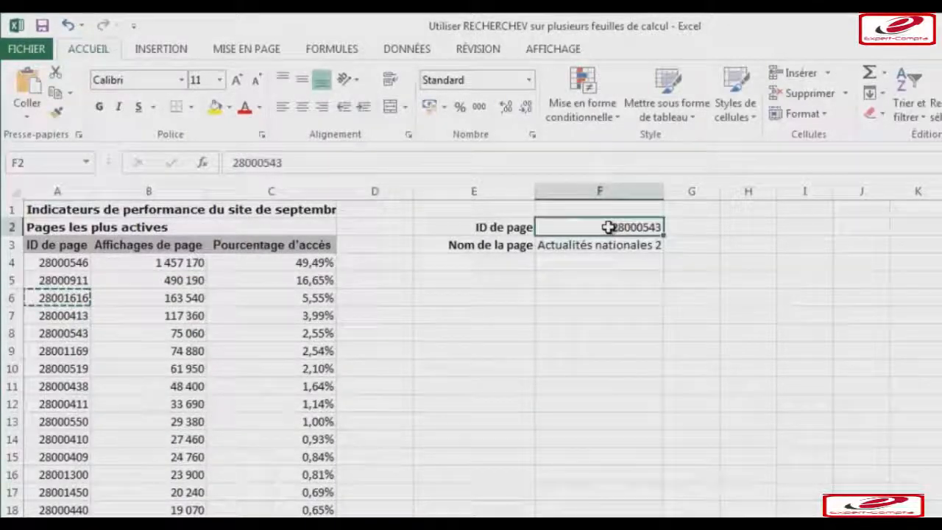
{"action": "right_click", "coordinate": [611, 232]}
{"action": "left_click", "coordinate": [646, 305]}
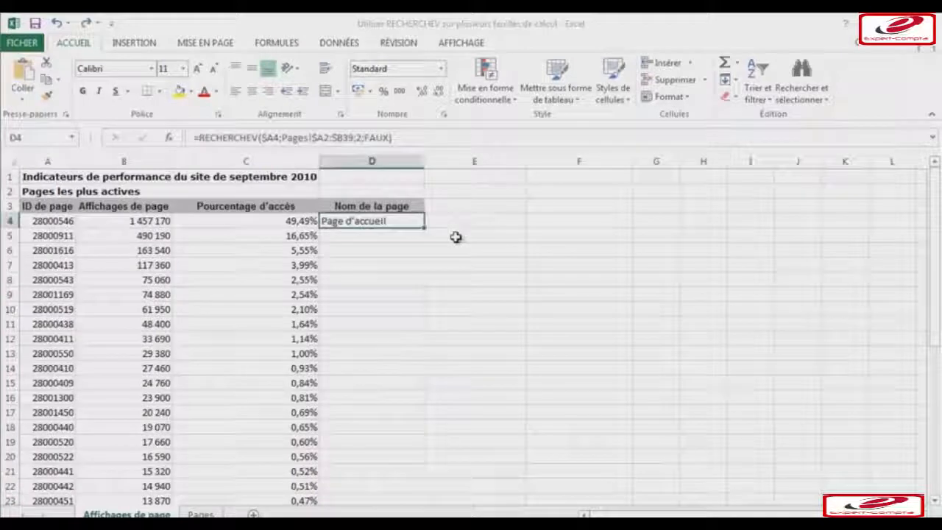
Fill the RECHERCHEV formula in D4 down the Nom de la page column to row 21.
{"action": "left_click_drag", "start_coordinate": [424, 229], "coordinate": [417, 475]}
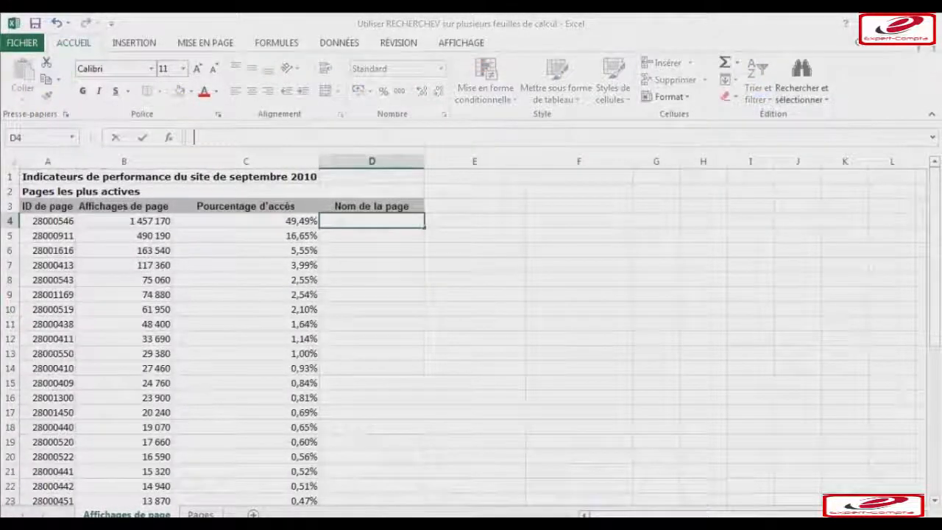
Start a RECHERCHEV formula in D4 with the column-absolute reference $A4 as the lookup value.
{"action": "type", "text": "=RECH"}
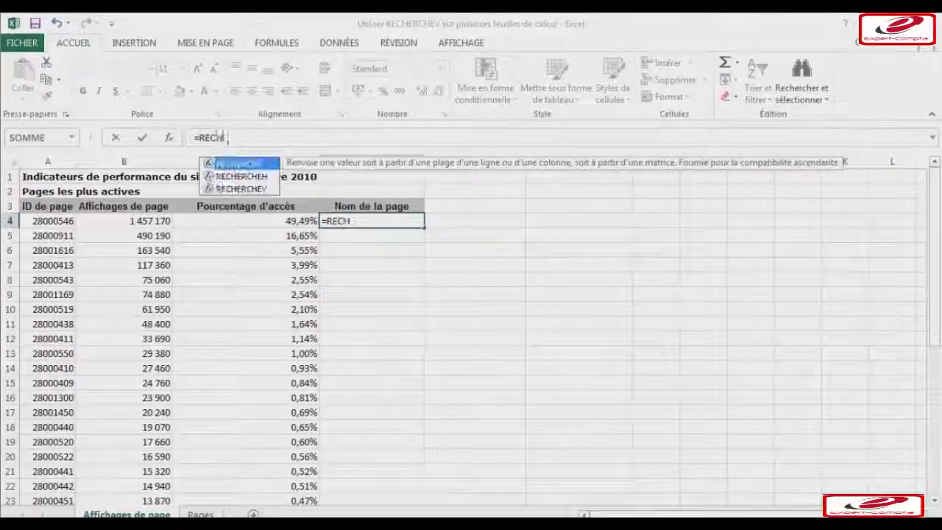
{"action": "type", "text": "ERCHEV("}
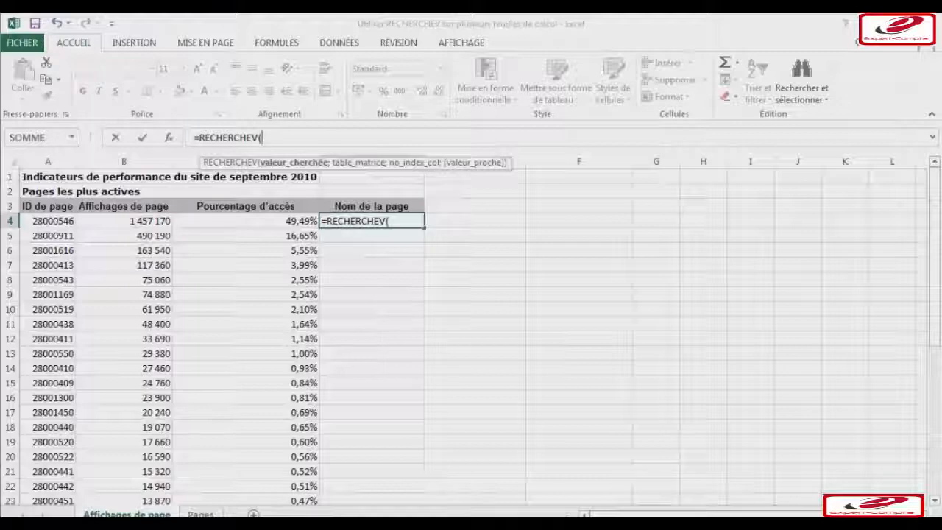
{"action": "type", "text": "$"}
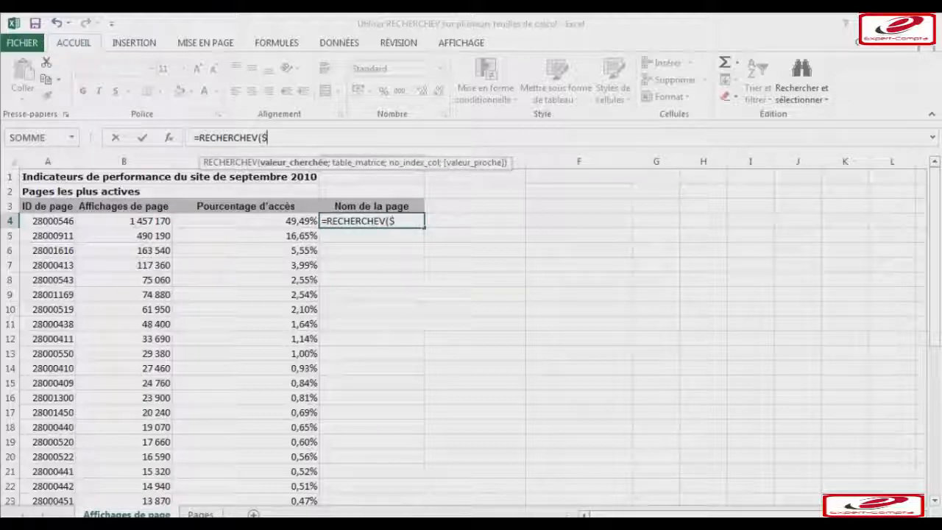
{"action": "type", "text": "A4;"}
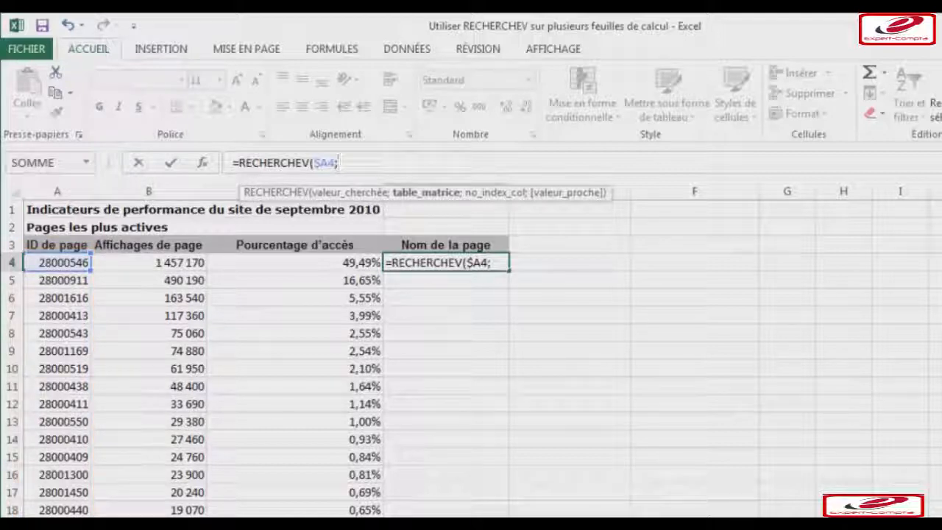
Add the range Pages!$A2:$B39 as the table argument of the D4 formula.
{"action": "type", "text": "Pages"}
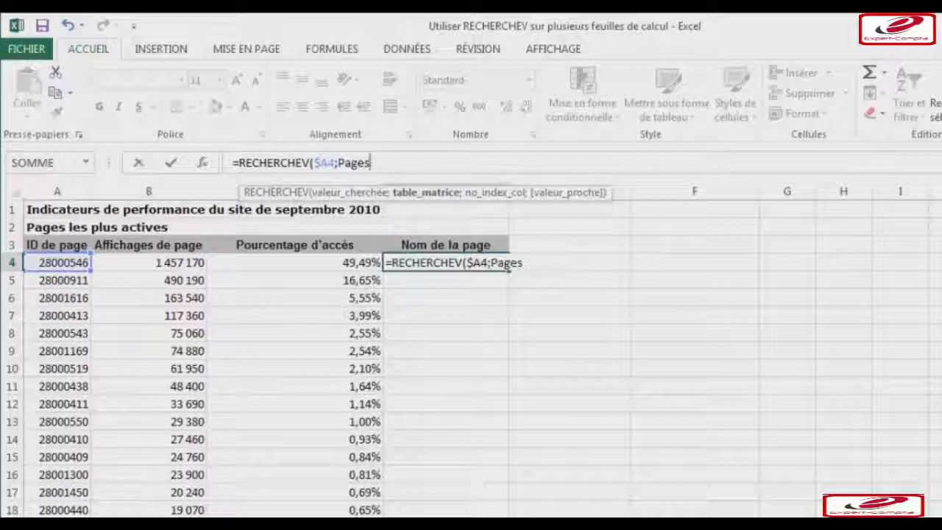
{"action": "type", "text": "!"}
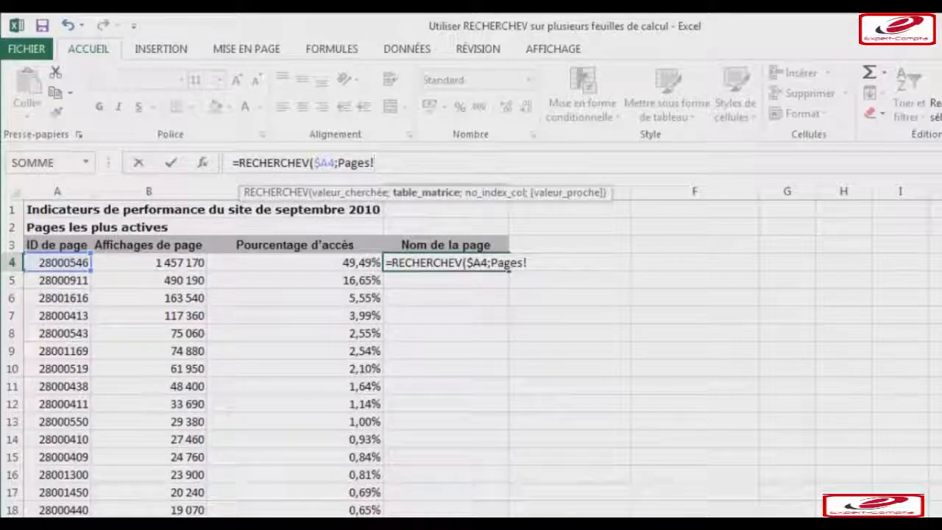
{"action": "type", "text": "$A"}
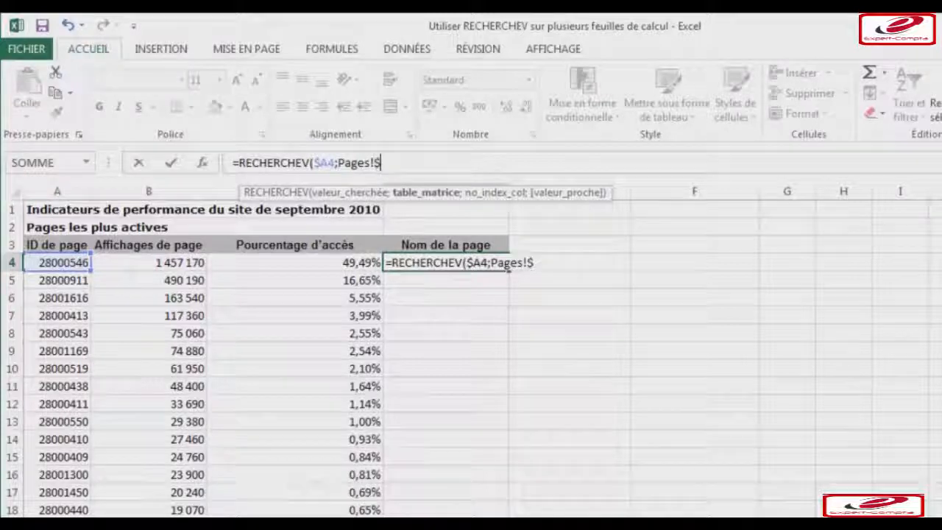
{"action": "type", "text": "2:"}
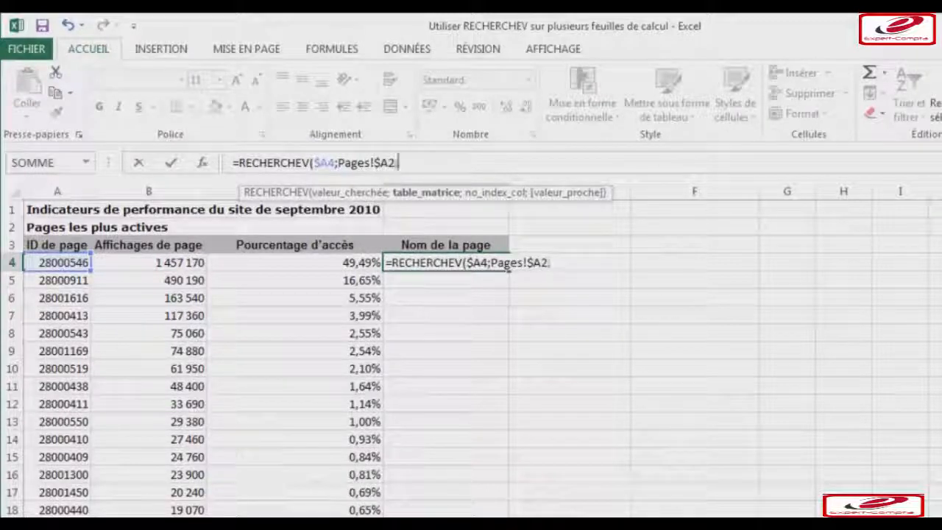
{"action": "type", "text": "$B"}
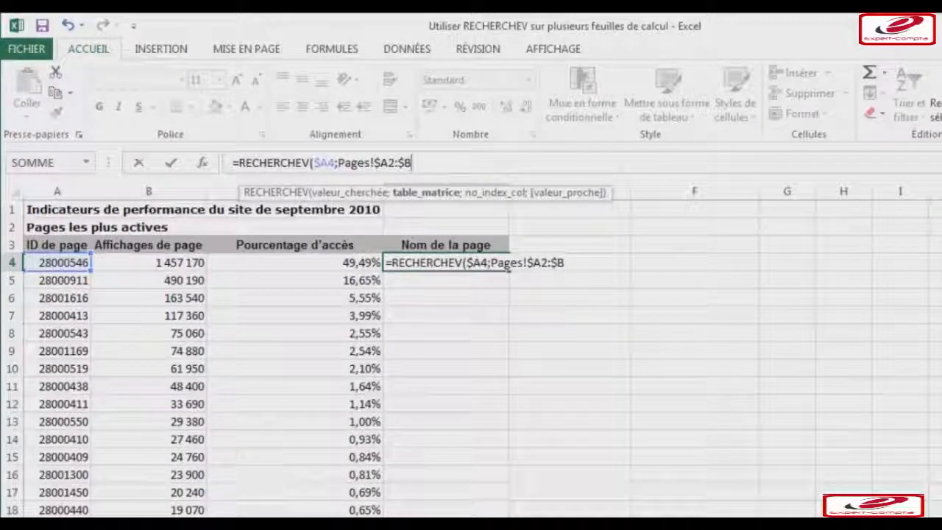
{"action": "type", "text": "39;"}
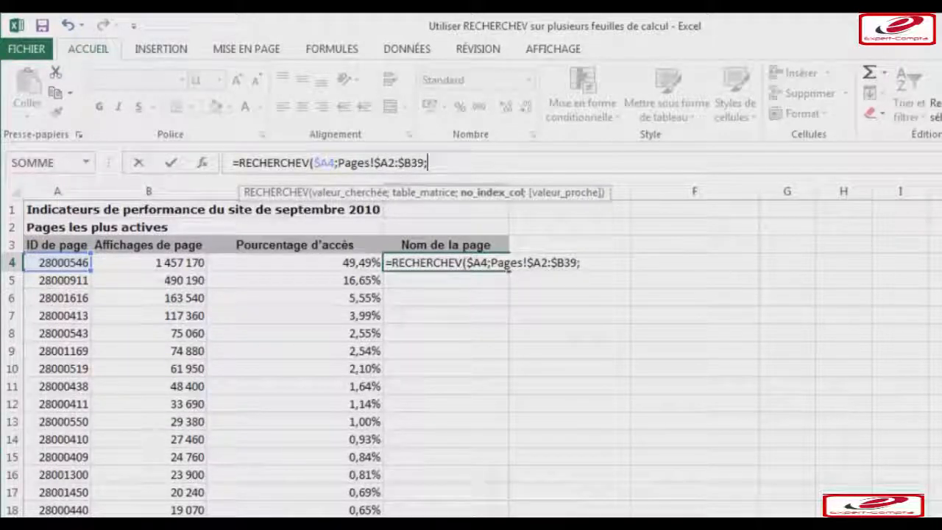
Complete the RECHERCHEV formula in D4 with column index 2 and FAUX for an exact match.
{"action": "type", "text": "2;"}
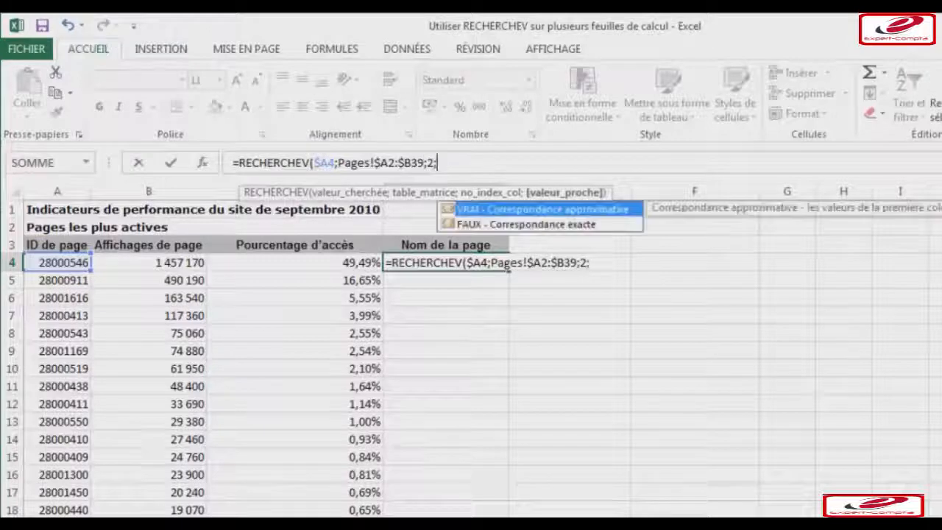
{"action": "type", "text": "FAU"}
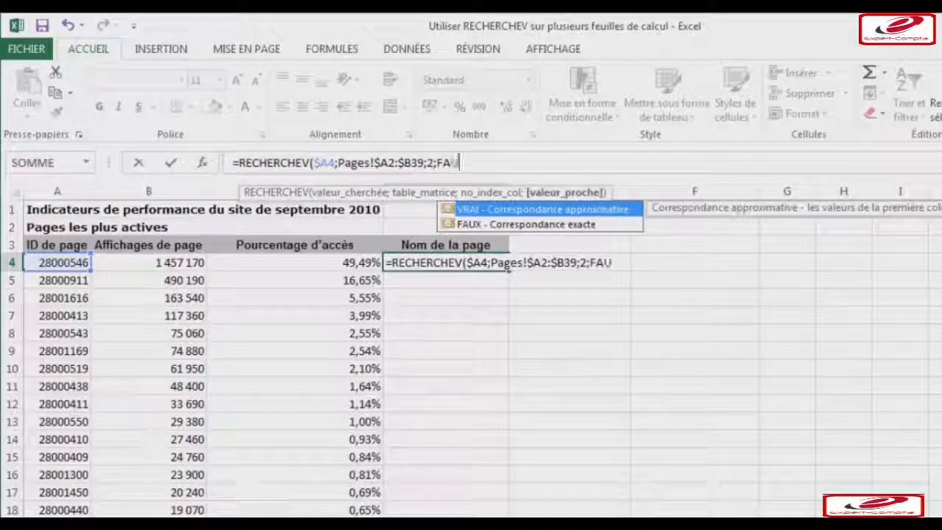
{"action": "type", "text": "X)"}
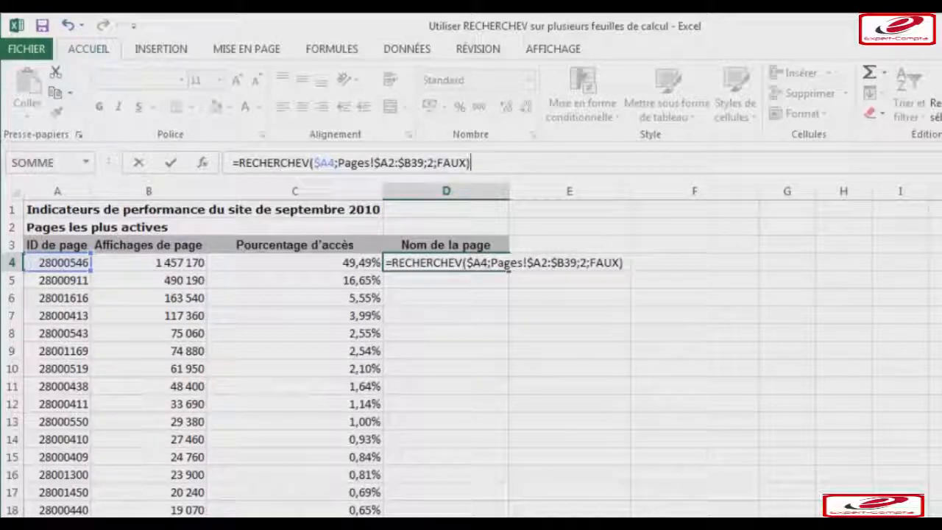
{"action": "key", "text": "Return"}
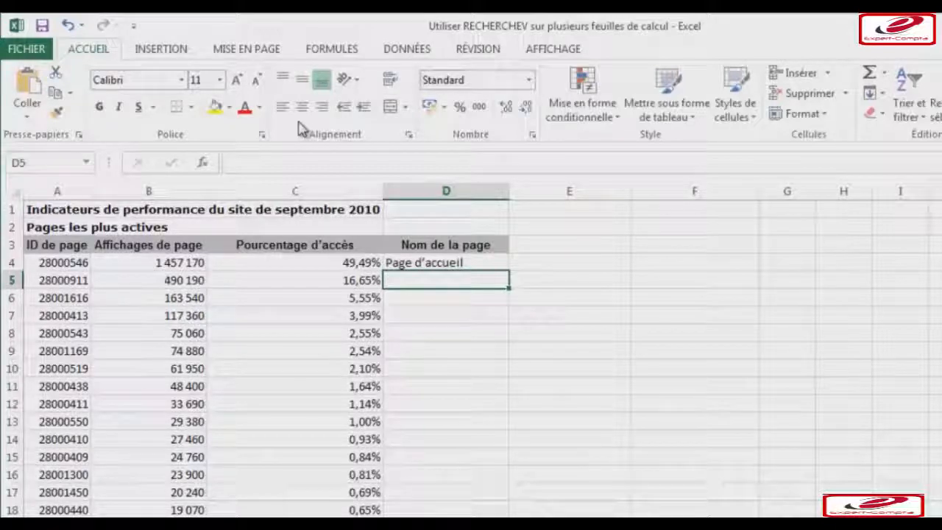
Fill the D4 formula with its column-absolute references down the Nom de la page column to row 21.
{"action": "left_click", "coordinate": [434, 260]}
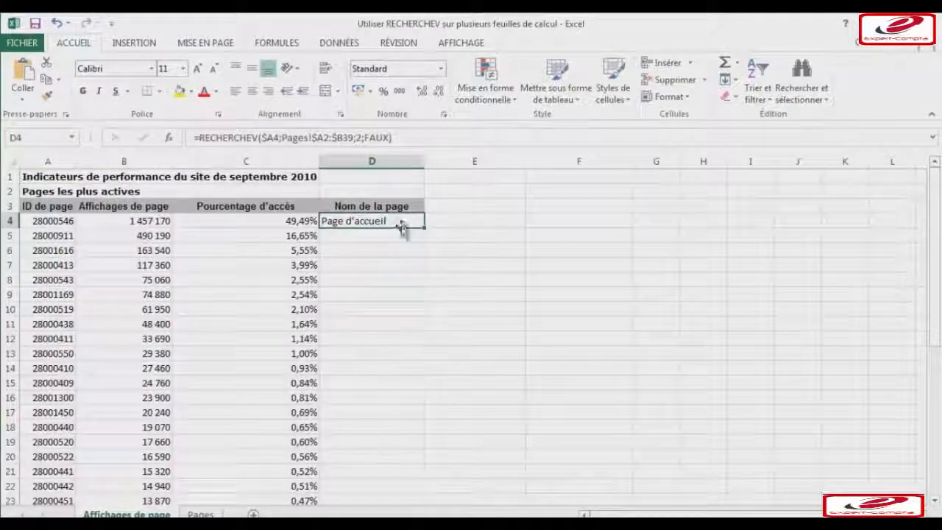
{"action": "left_click_drag", "start_coordinate": [425, 227], "coordinate": [424, 470]}
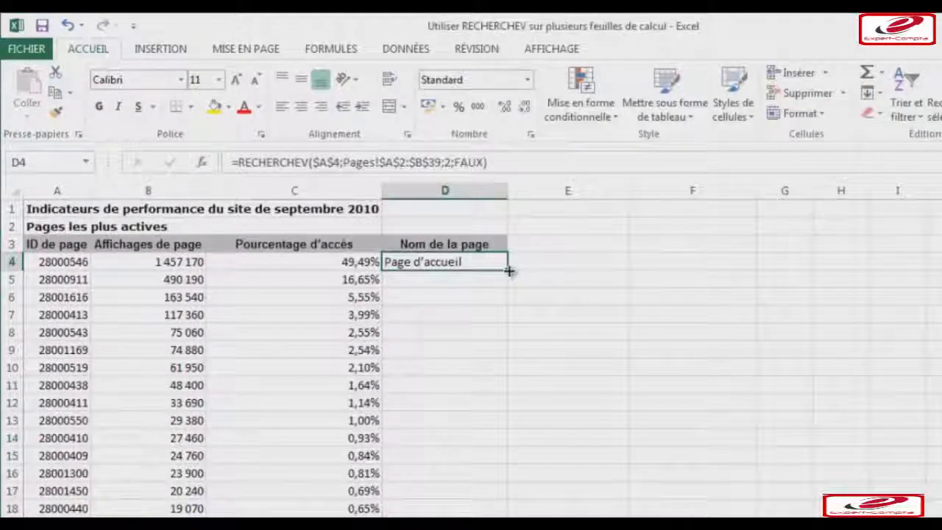
Fill the D4 formula with the fully absolute references $A$4 and Pages!$A$2:$B$39 down the Nom de la page column.
{"action": "left_click_drag", "start_coordinate": [507, 270], "coordinate": [508, 519]}
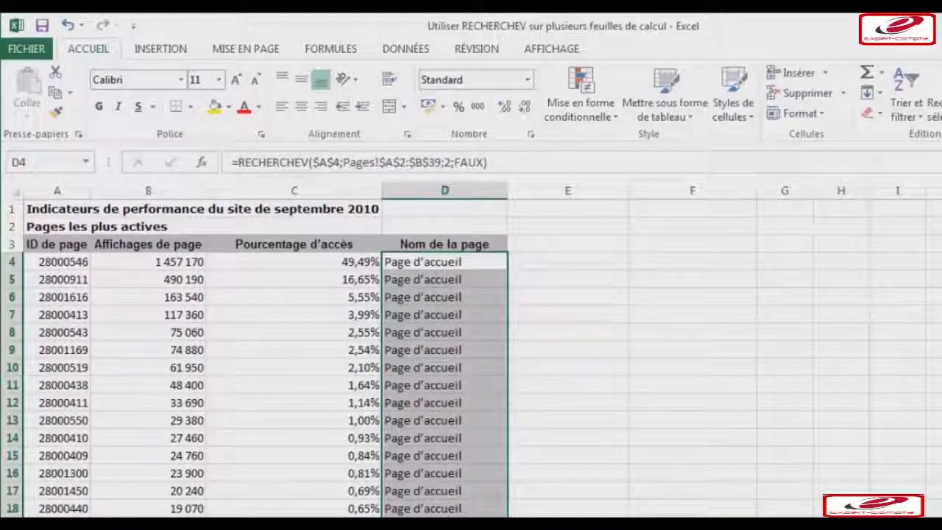
Cycle the lookup value reference in the D4 formula through the reference types and set it to column-absolute $A4.
{"action": "left_click", "coordinate": [478, 262]}
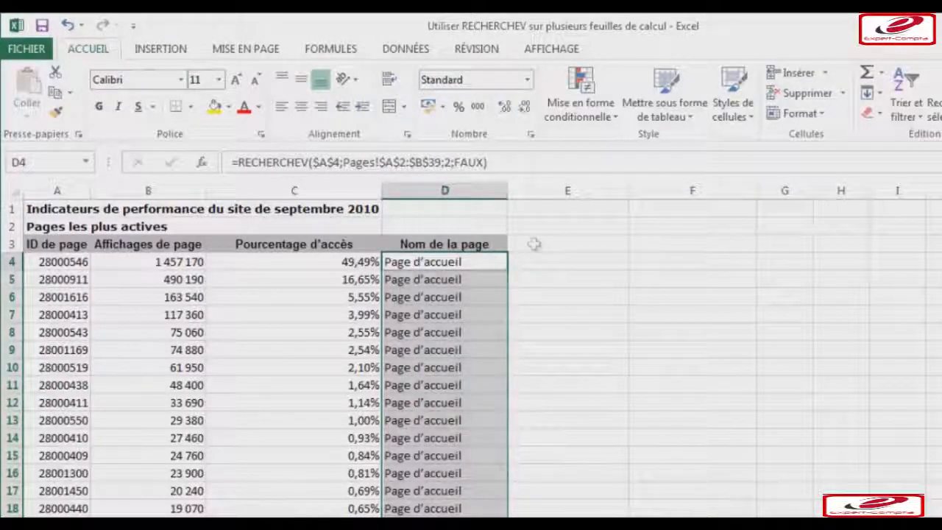
{"action": "double_click", "coordinate": [324, 162]}
{"action": "key", "text": "F4"}
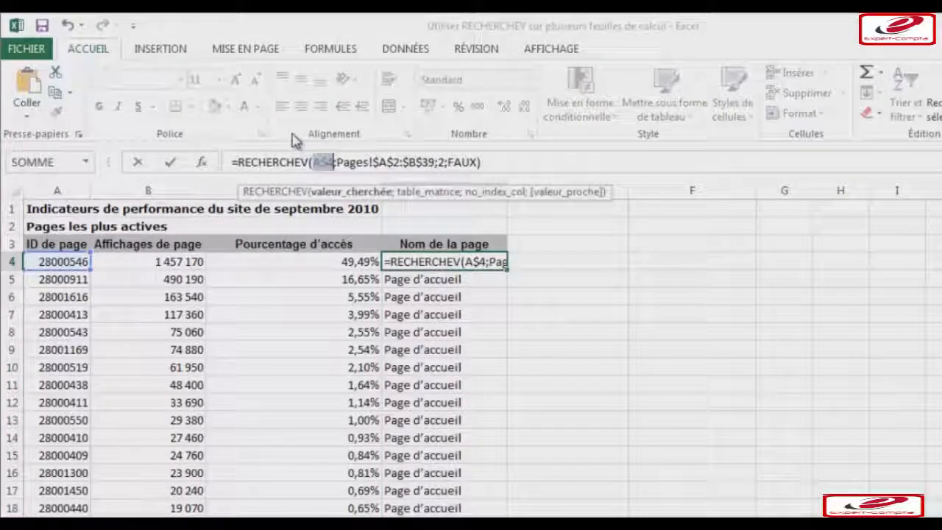
{"action": "key", "text": "F4"}
{"action": "key", "text": "F4"}
{"action": "key", "text": "F4"}
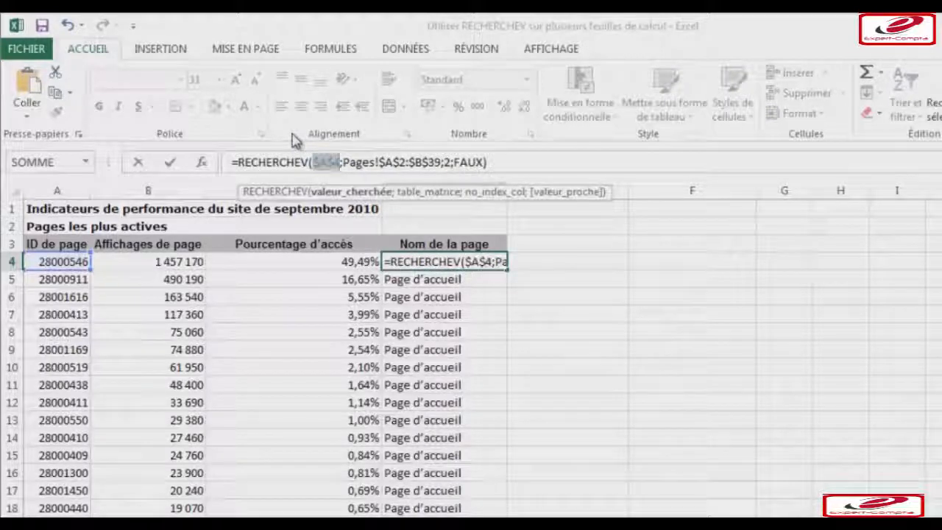
{"action": "key", "text": "F4"}
{"action": "key", "text": "F4"}
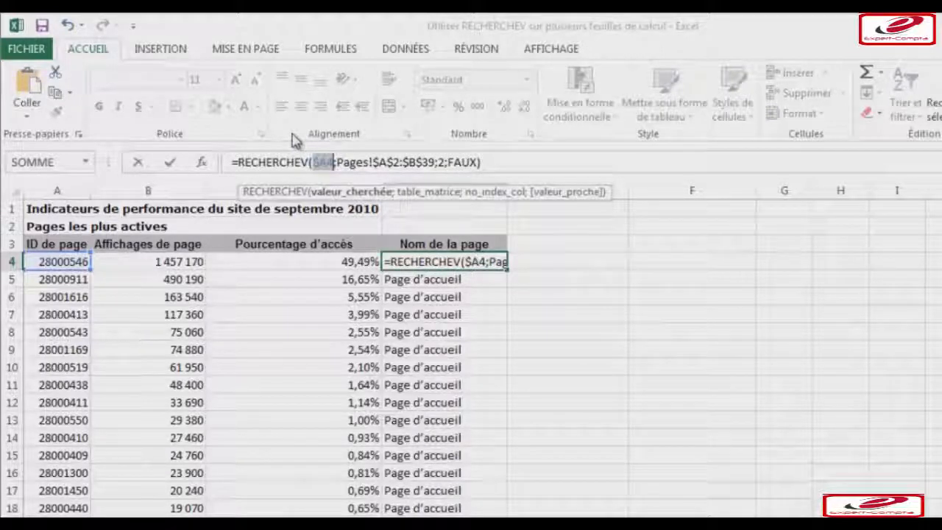
{"action": "key", "text": "F4"}
{"action": "key", "text": "F4"}
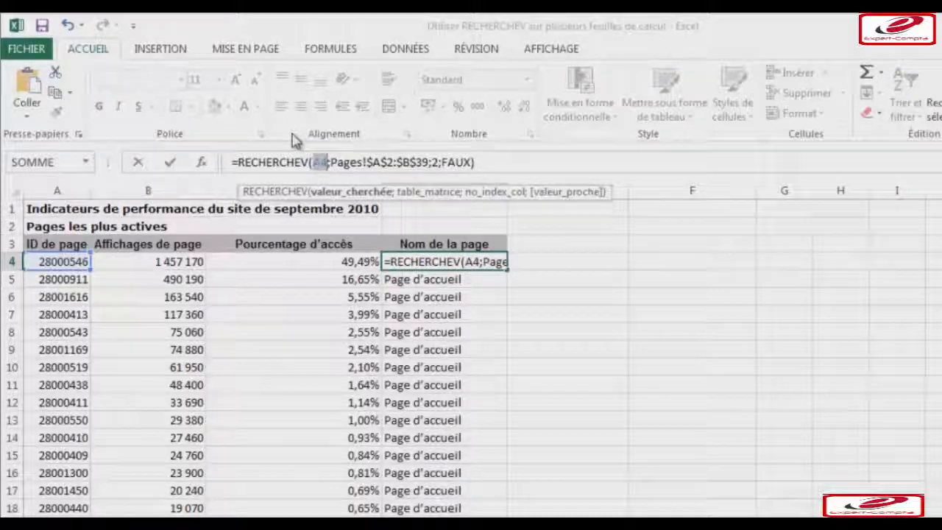
{"action": "key", "text": "F4"}
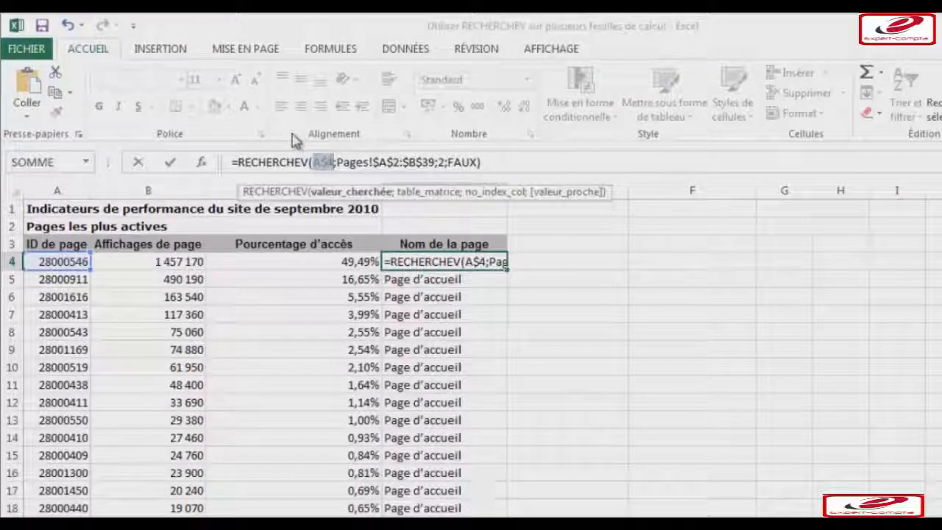
{"action": "key", "text": "F4"}
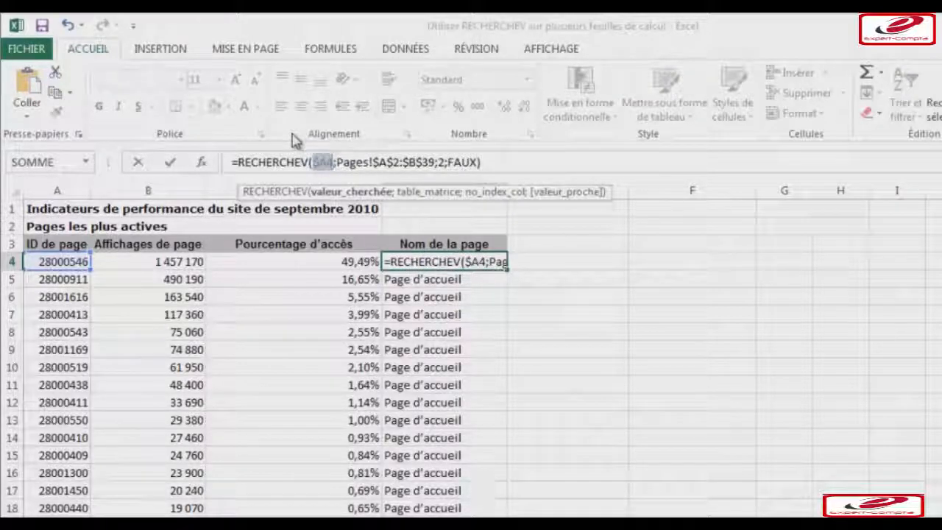
Set the first cell reference of the Pages table range in the D4 formula to column-absolute $A2.
{"action": "left_click", "coordinate": [387, 157]}
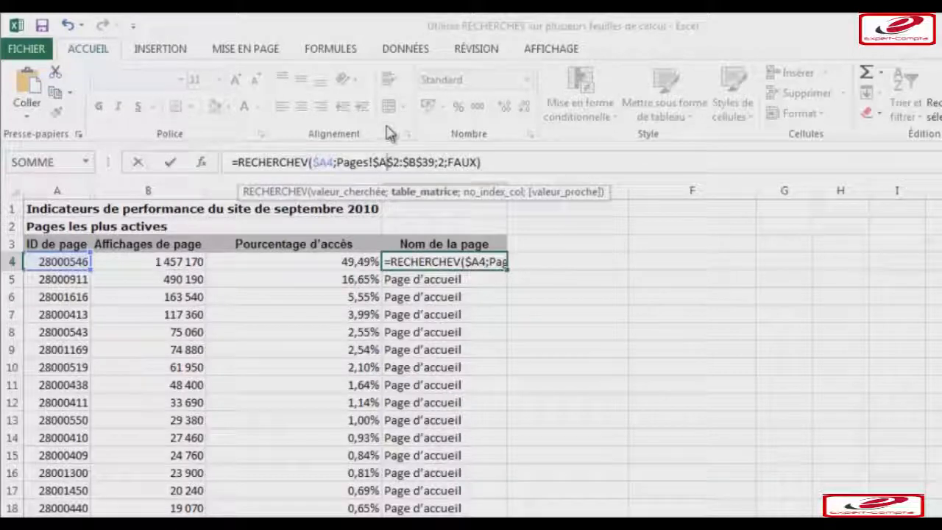
{"action": "key", "text": "F4"}
{"action": "key", "text": "F4"}
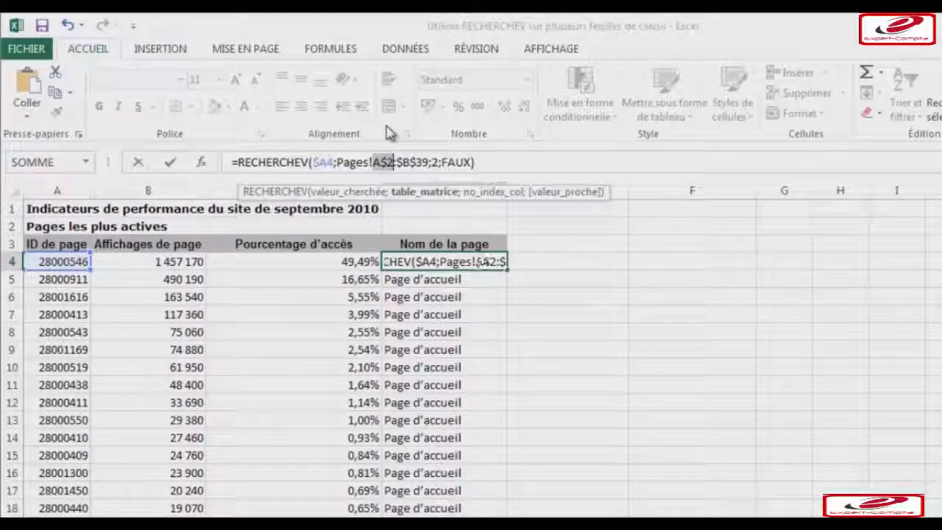